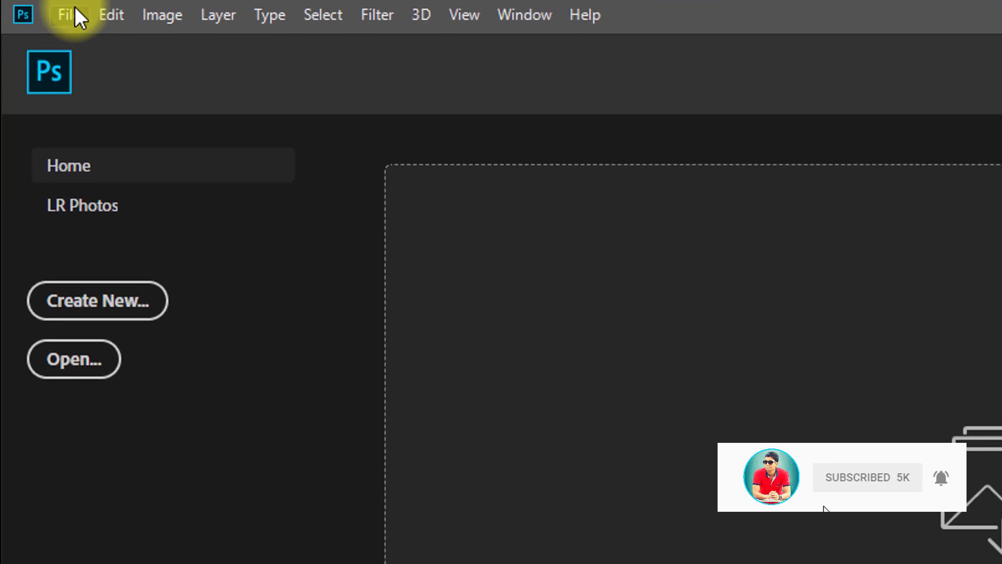
# Open 6S4A4759.jpg from the Desktop's Dodge and Burn Photoshop Actions folder
pyautogui.click(74, 14)
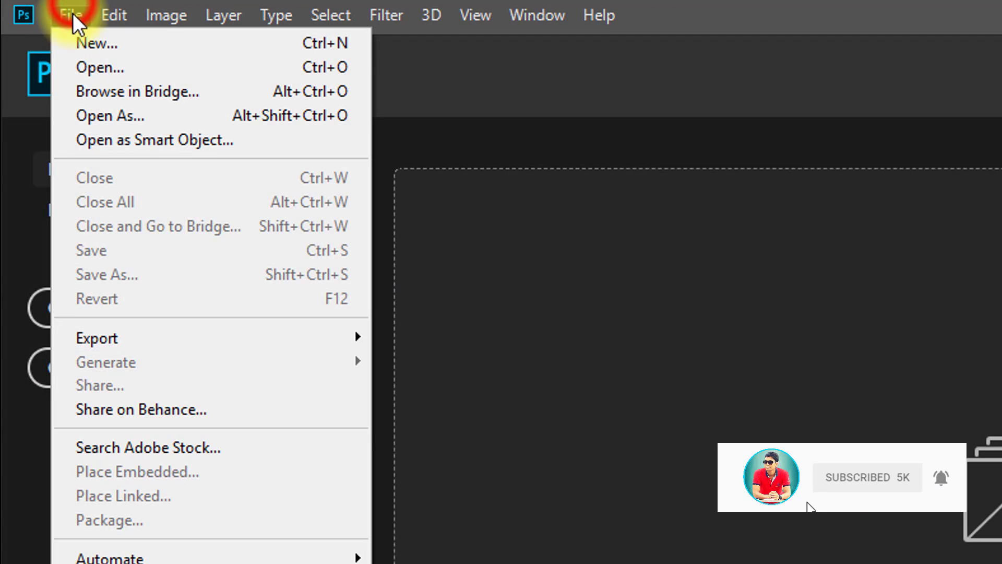
pyautogui.click(91, 63)
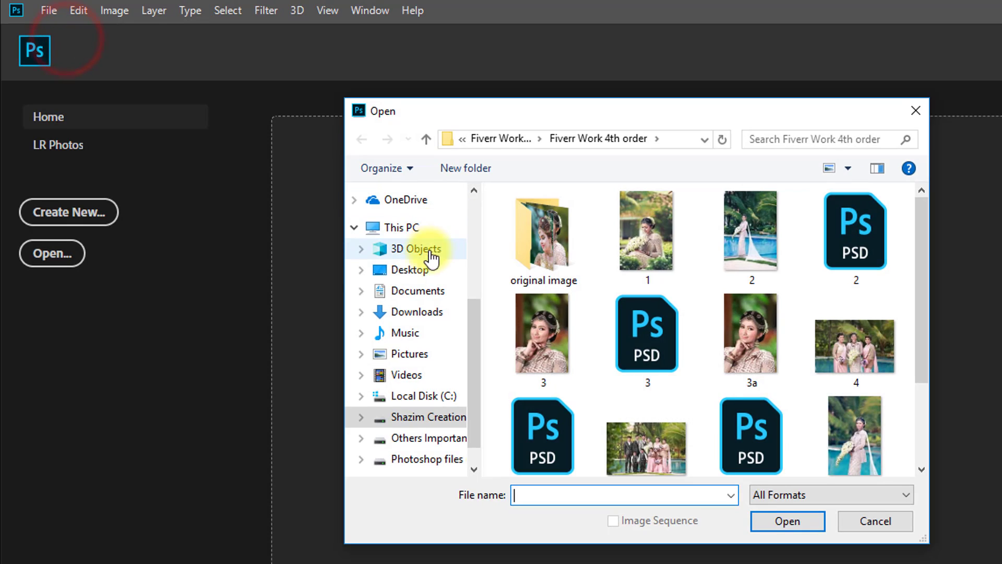
pyautogui.click(409, 270)
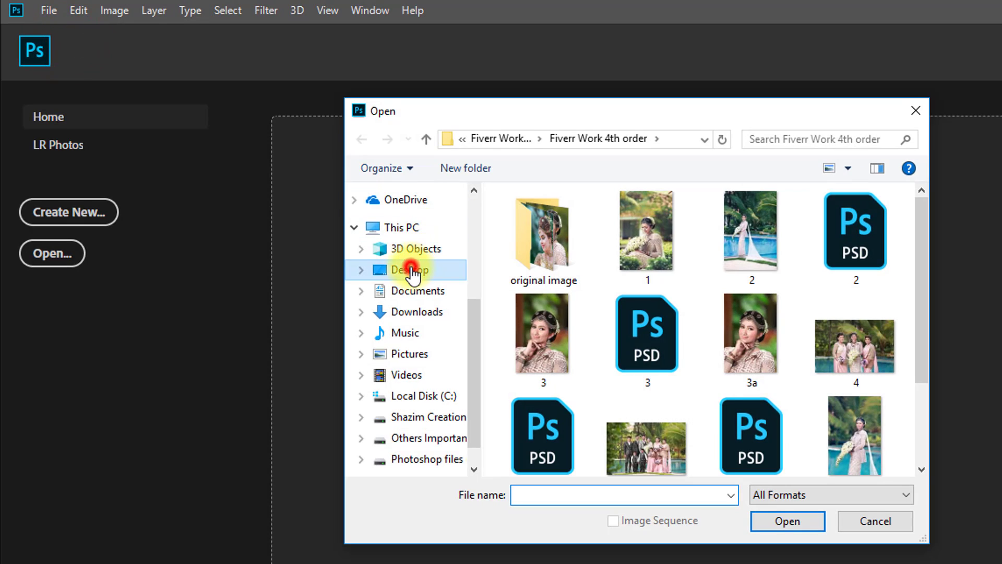
pyautogui.doubleClick(547, 245)
pyautogui.click(555, 242)
pyautogui.click(782, 521)
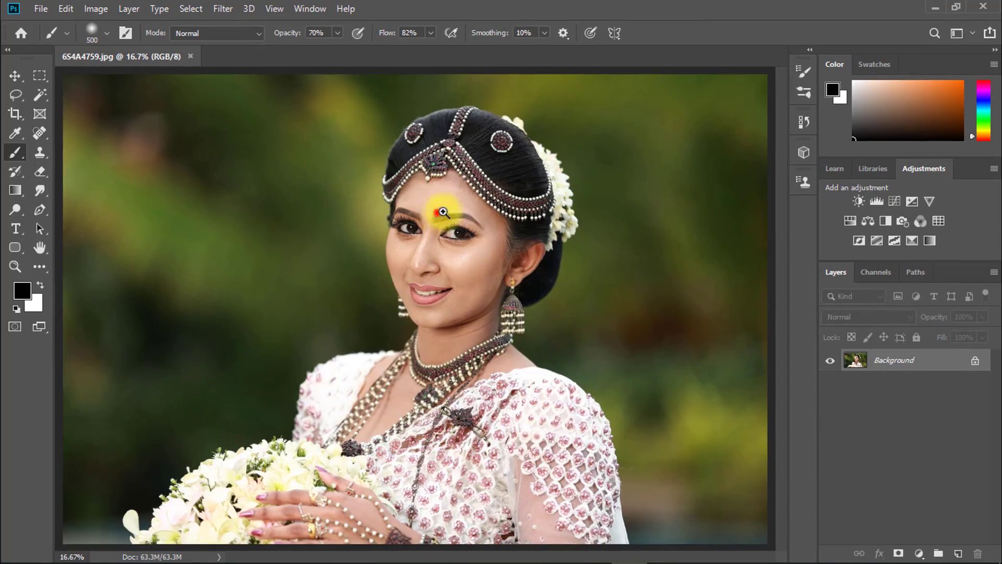
# Zoom in on the bride's face and halve the brush size to 250
pyautogui.moveTo(447, 212); pyautogui.dragTo(511, 214)
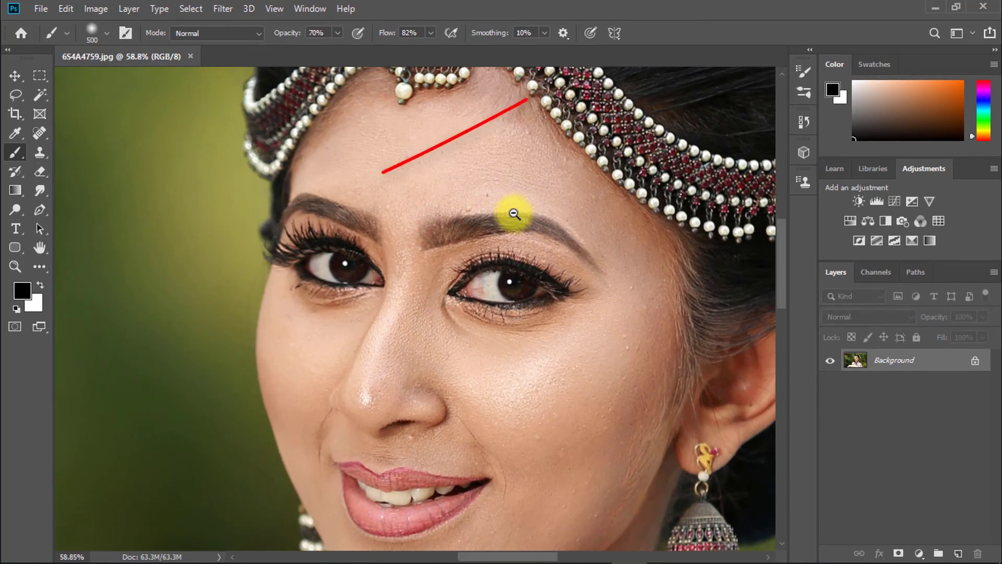
pyautogui.scroll(3, 346, 273)
pyautogui.press('[')
pyautogui.press('[')
pyautogui.press('[')
pyautogui.moveTo(344, 410); pyautogui.dragTo(394, 385)
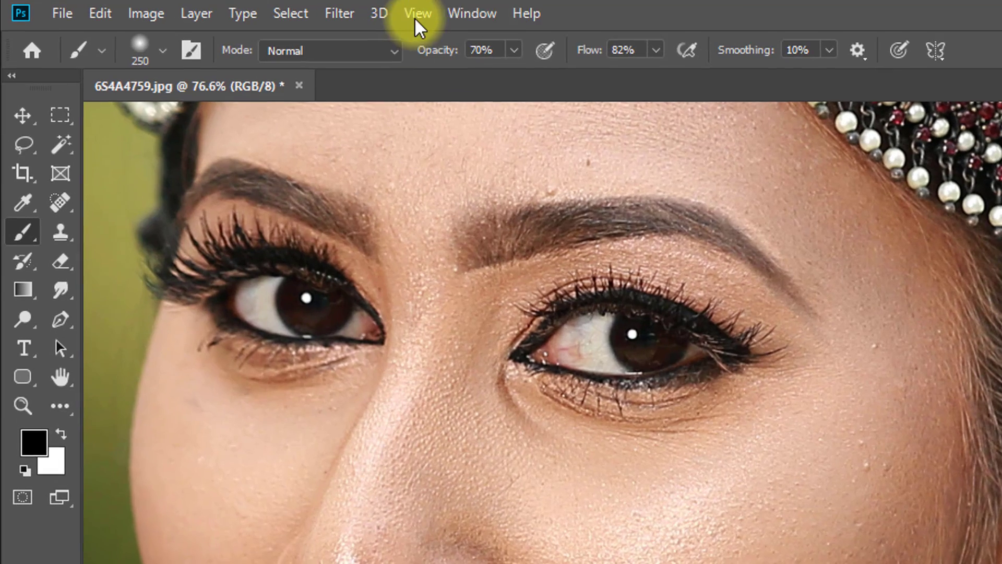
# Show the Actions panel and briefly inspect the Default Actions set
pyautogui.click(473, 15)
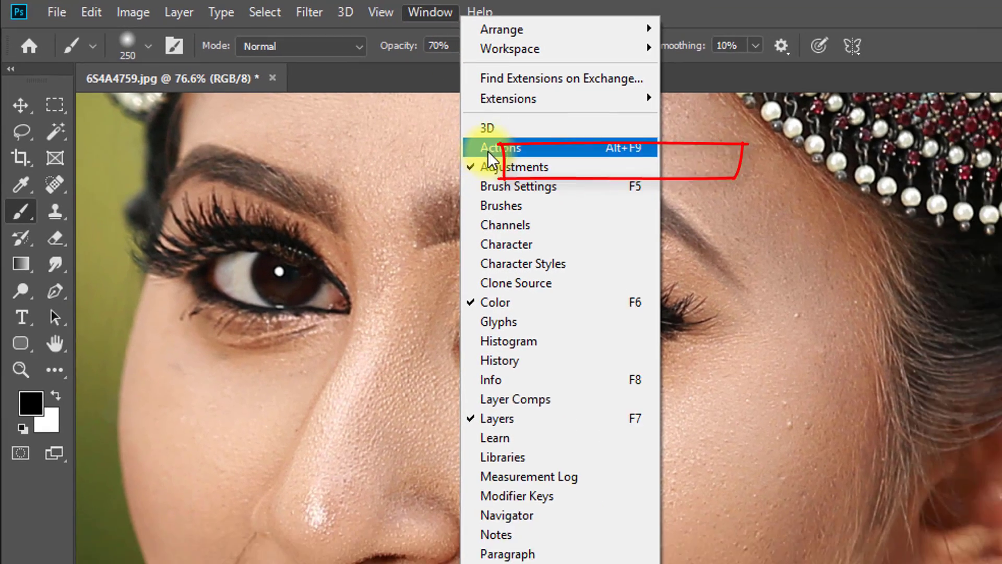
pyautogui.click(536, 171)
pyautogui.click(762, 97)
pyautogui.click(762, 97)
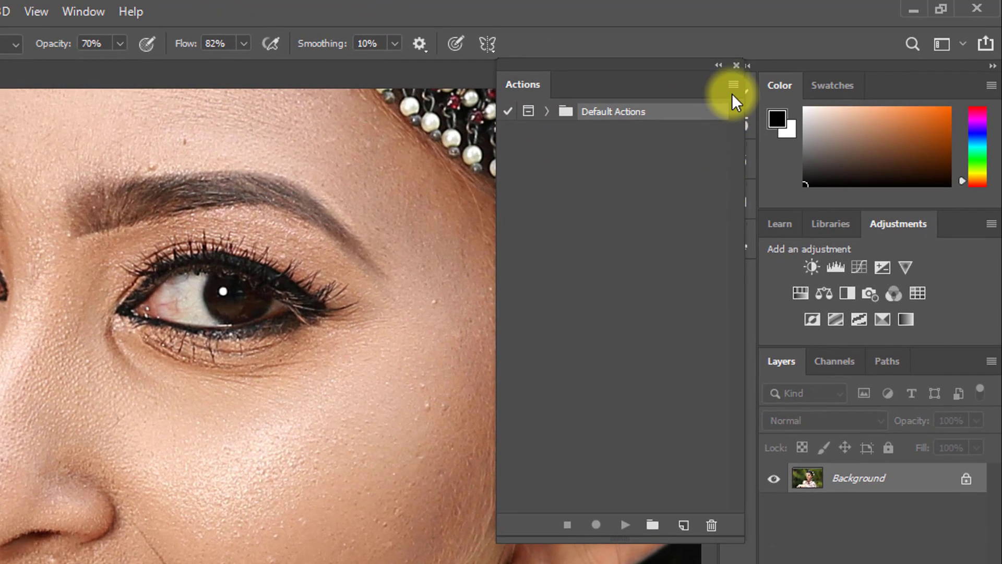
# Load the Quick Skin Retouch action file from the Dodge and Burn Photoshop Actions folder
pyautogui.click(923, 73)
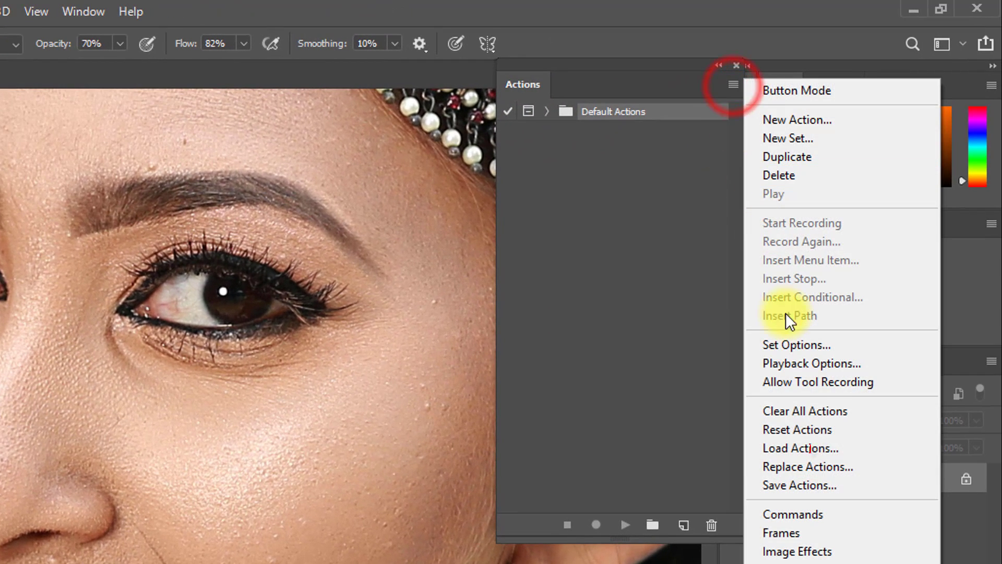
pyautogui.click(816, 442)
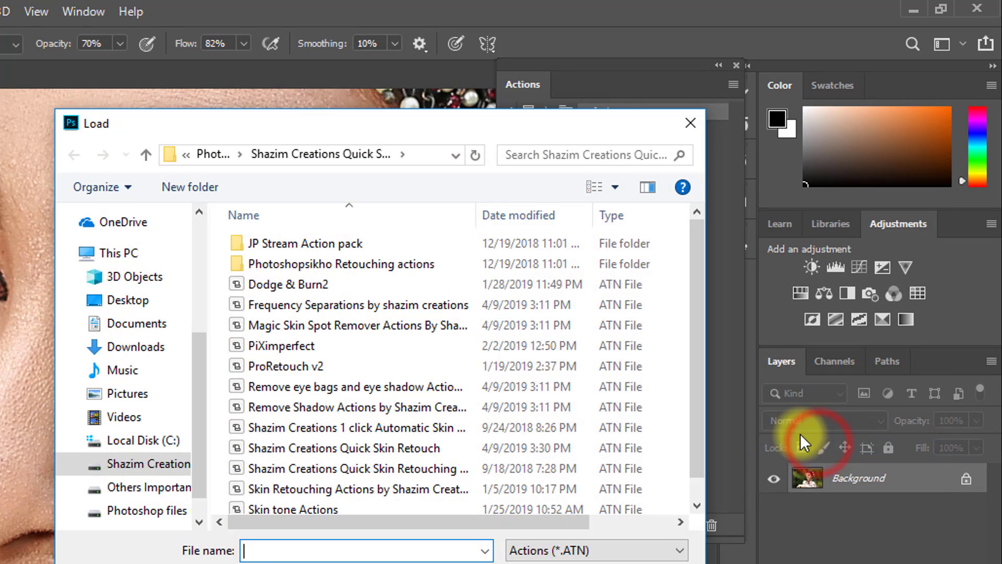
pyautogui.click(125, 302)
pyautogui.doubleClick(274, 265)
pyautogui.click(278, 293)
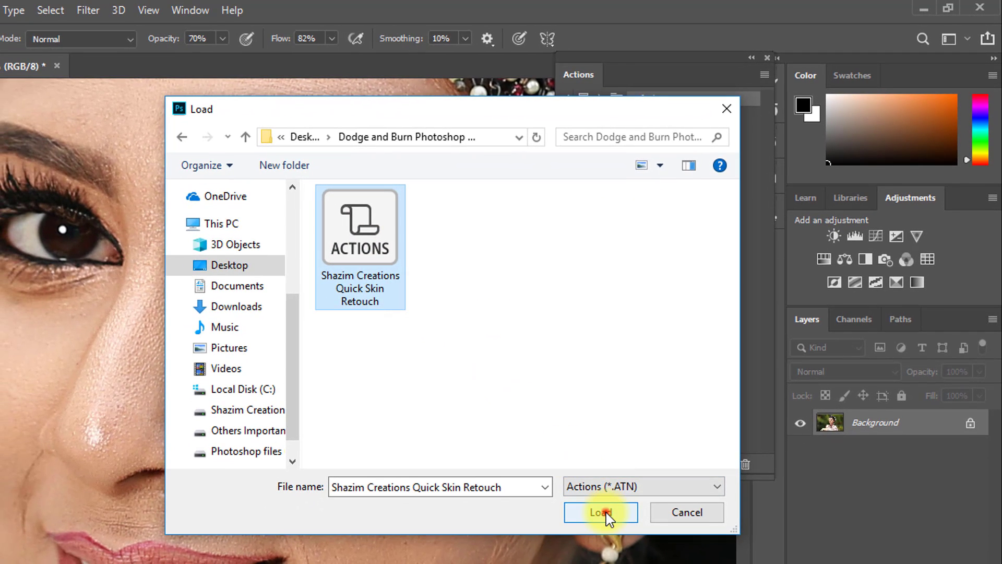
pyautogui.click(605, 511)
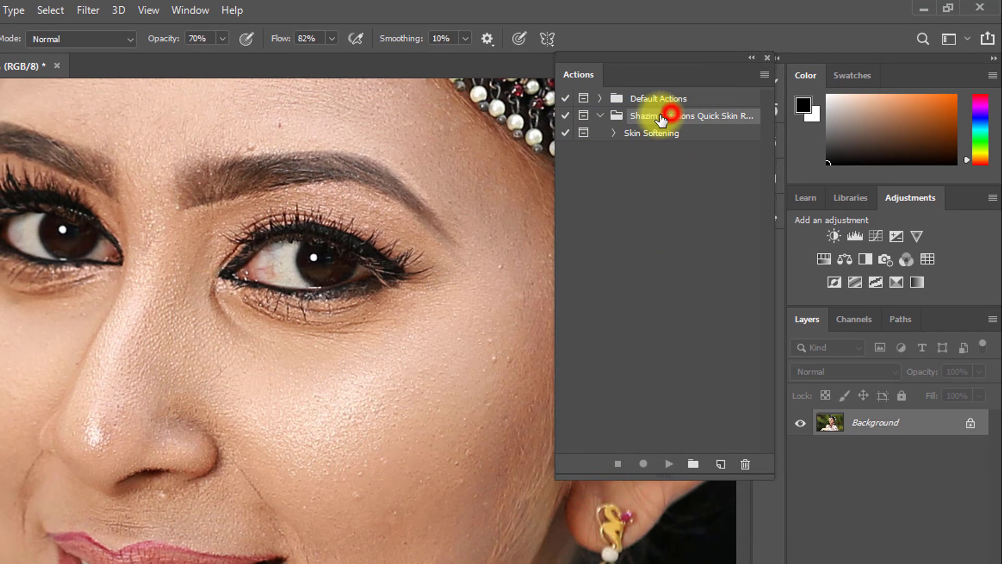
# Play Skin Softening, slightly lowering the High Pass radius and reducing Gaussian Blur to about 1.1
pyautogui.click(652, 132)
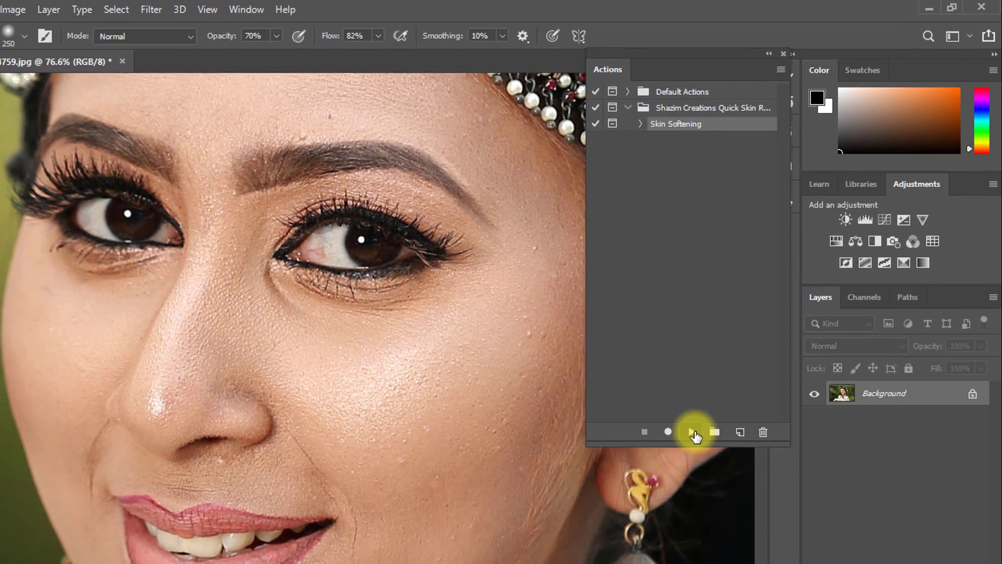
pyautogui.click(694, 429)
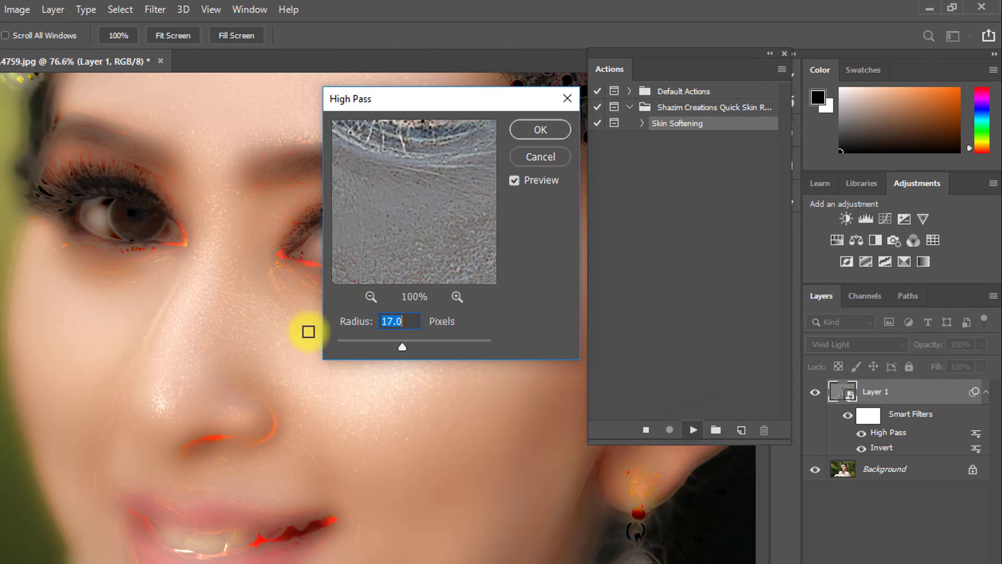
pyautogui.moveTo(466, 111); pyautogui.dragTo(621, 180)
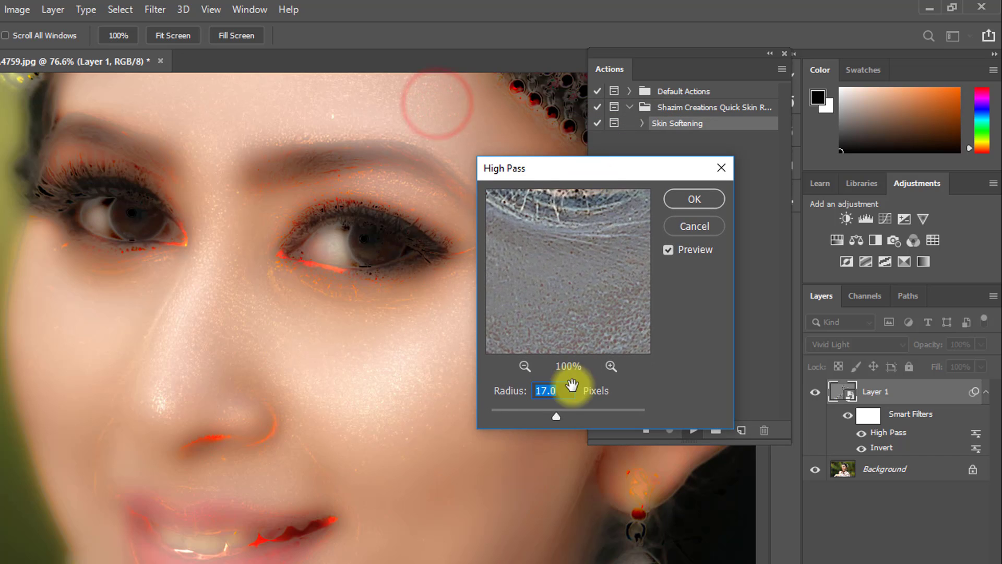
pyautogui.moveTo(551, 416); pyautogui.dragTo(543, 416)
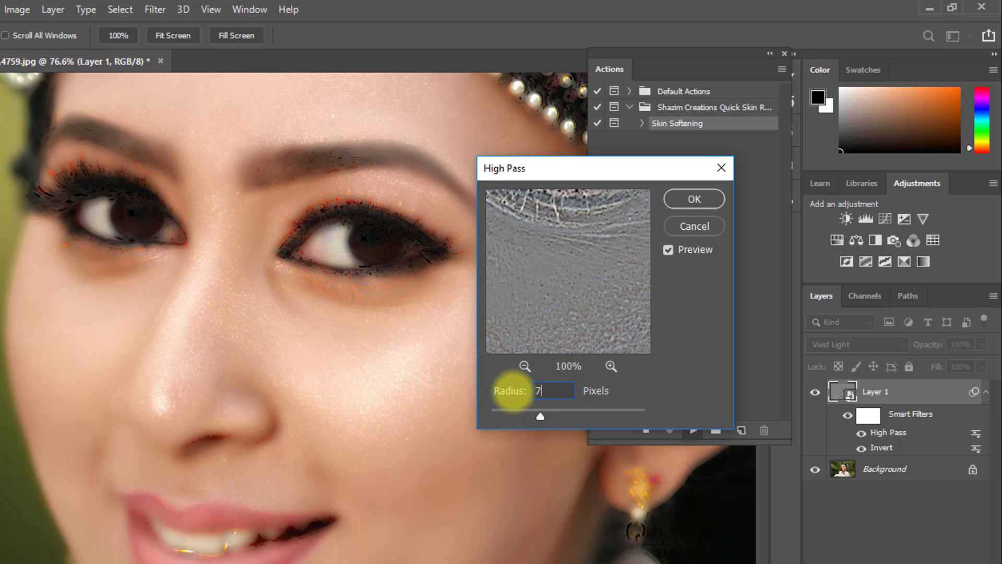
pyautogui.click(695, 199)
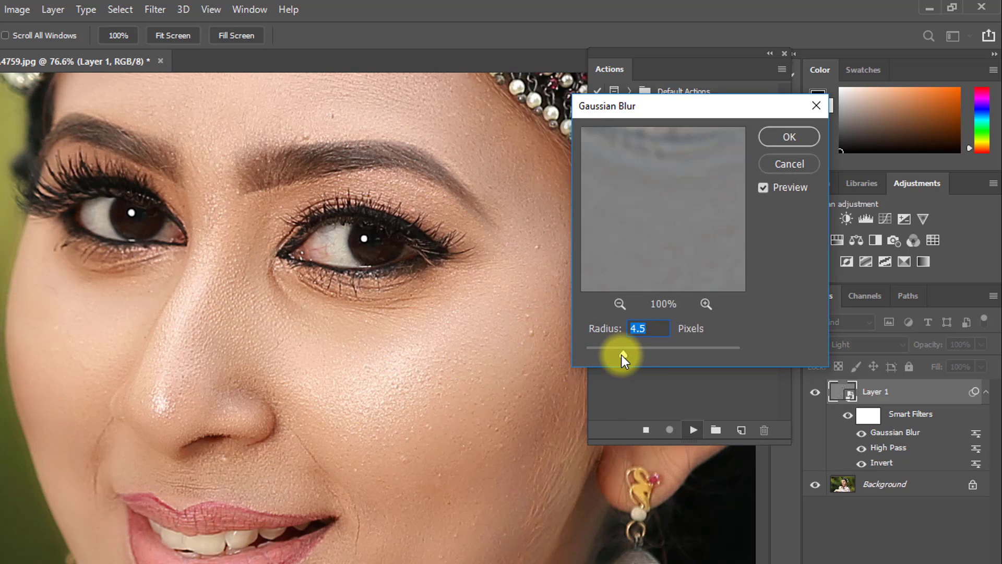
pyautogui.moveTo(615, 352); pyautogui.dragTo(601, 354)
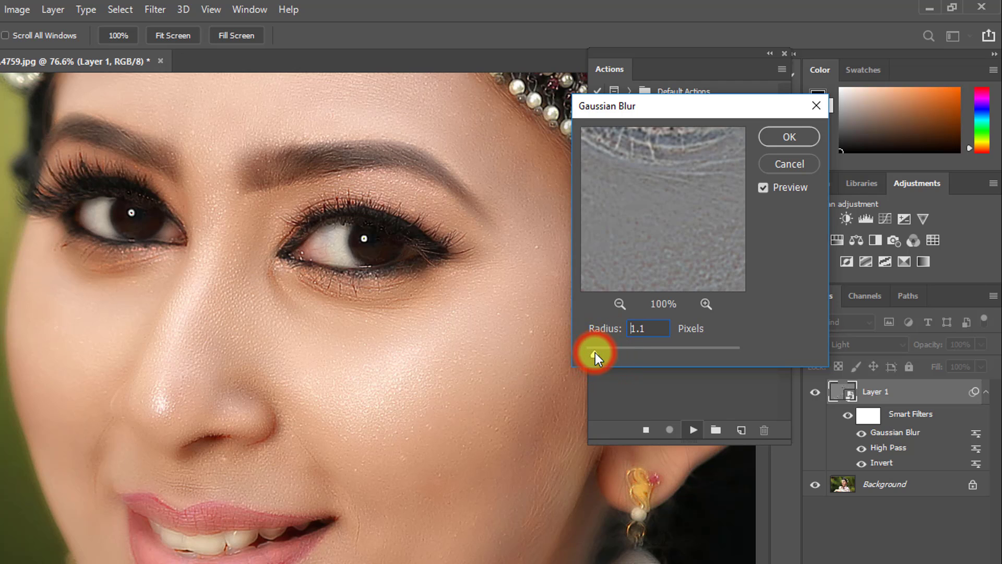
pyautogui.click(799, 137)
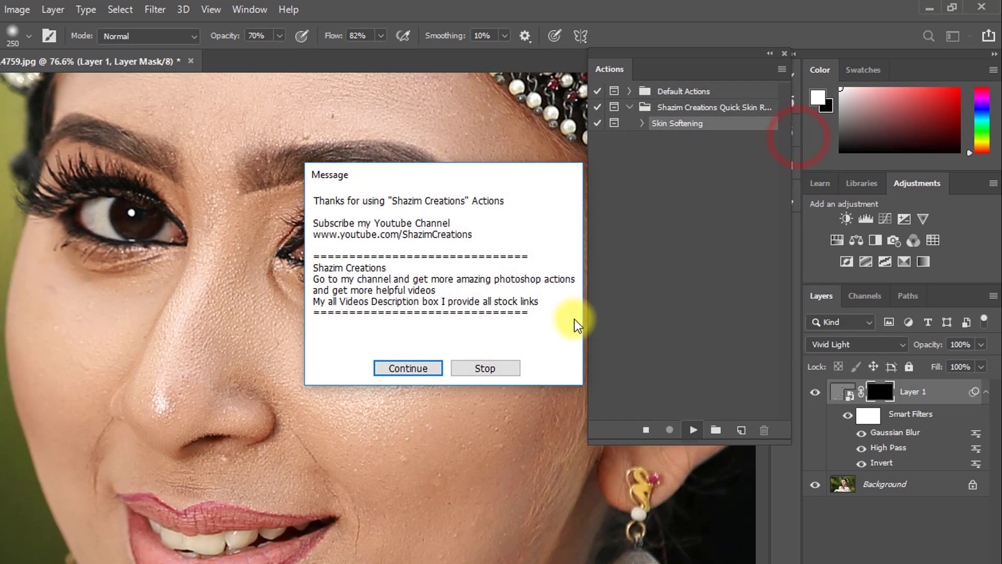
# Let the action finish and set up the standard Brush with white foreground at size 175
pyautogui.click(413, 367)
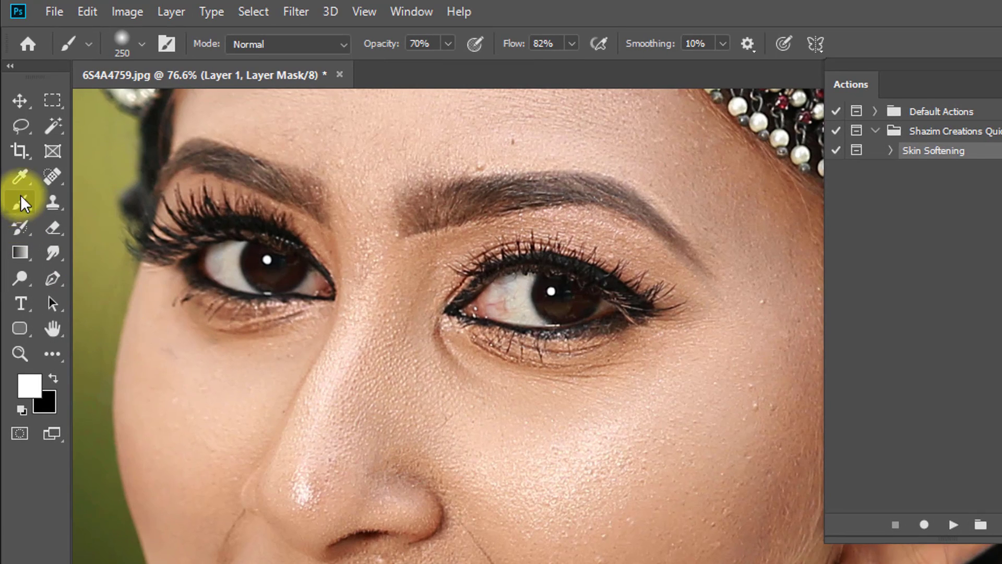
pyautogui.rightClick(18, 203)
pyautogui.click(70, 202)
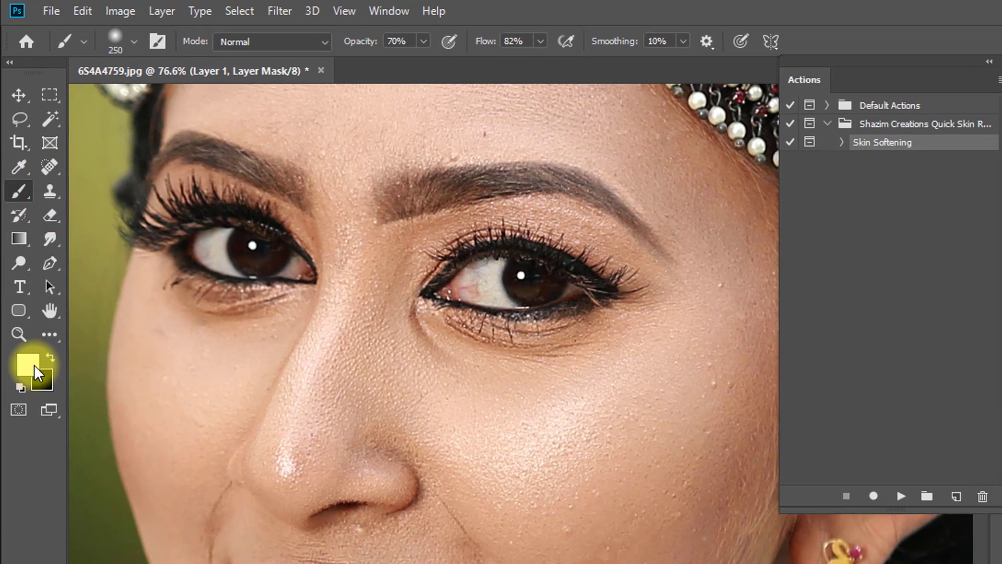
pyautogui.click(29, 384)
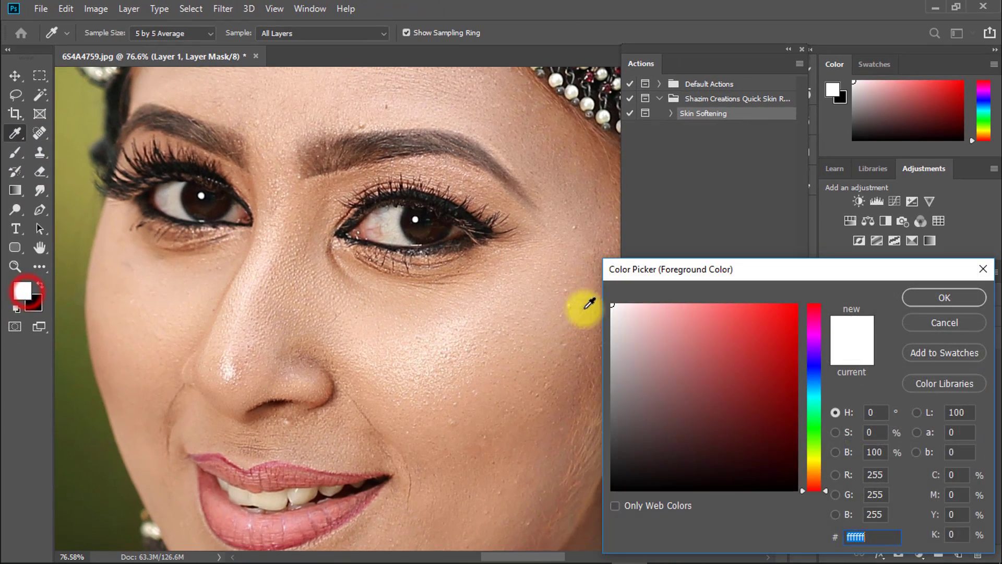
pyautogui.click(962, 297)
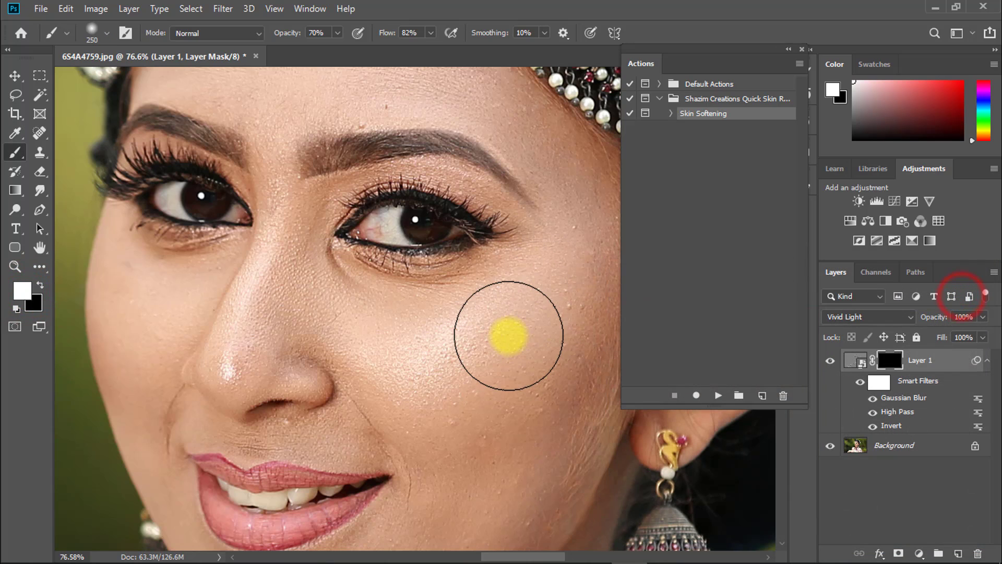
pyautogui.press('[')
pyautogui.press('[')
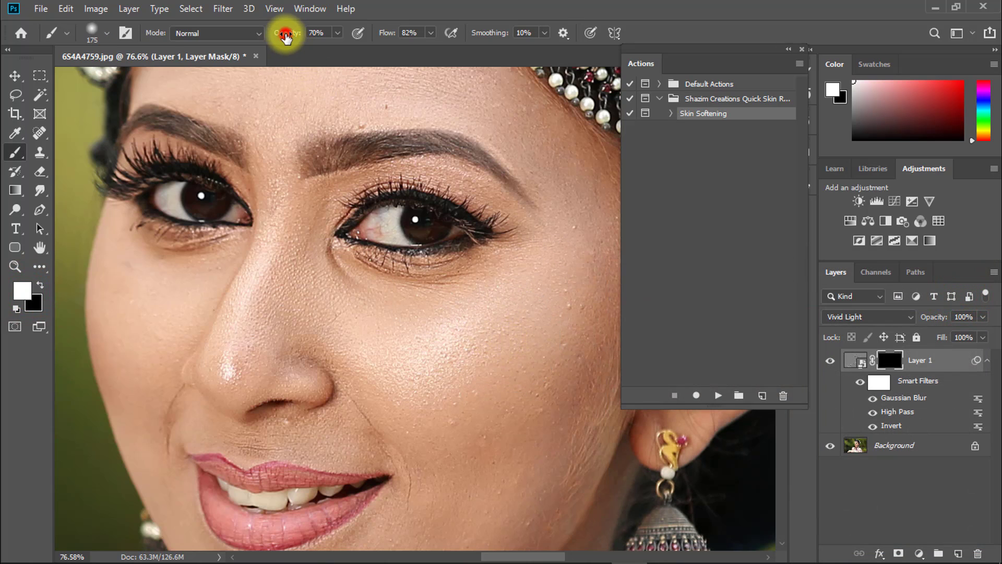
# Paint white on Layer 1's mask over the cheek and forehead, shrinking the brush to 100, then 90
pyautogui.click(459, 359)
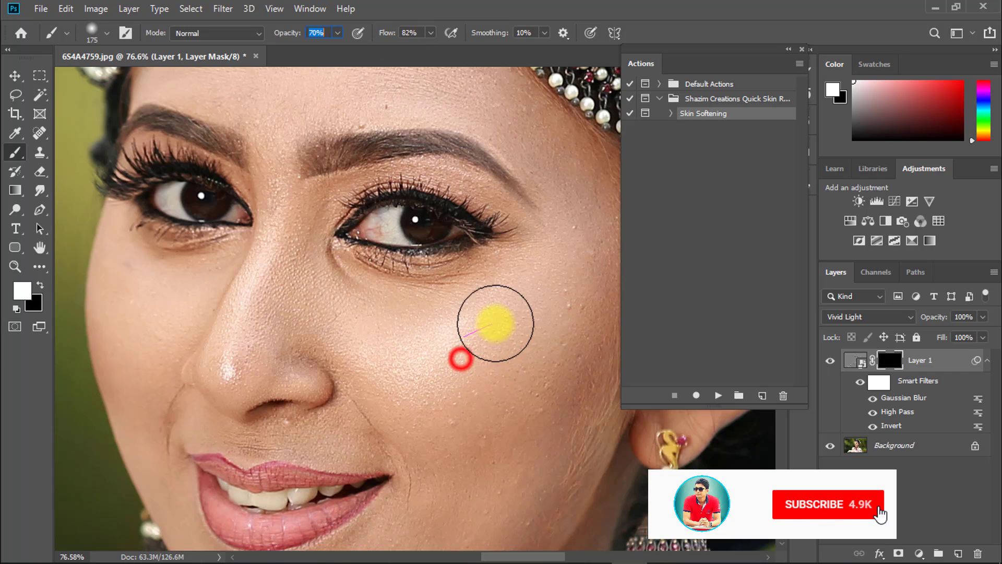
pyautogui.scroll(2, 374, 345)
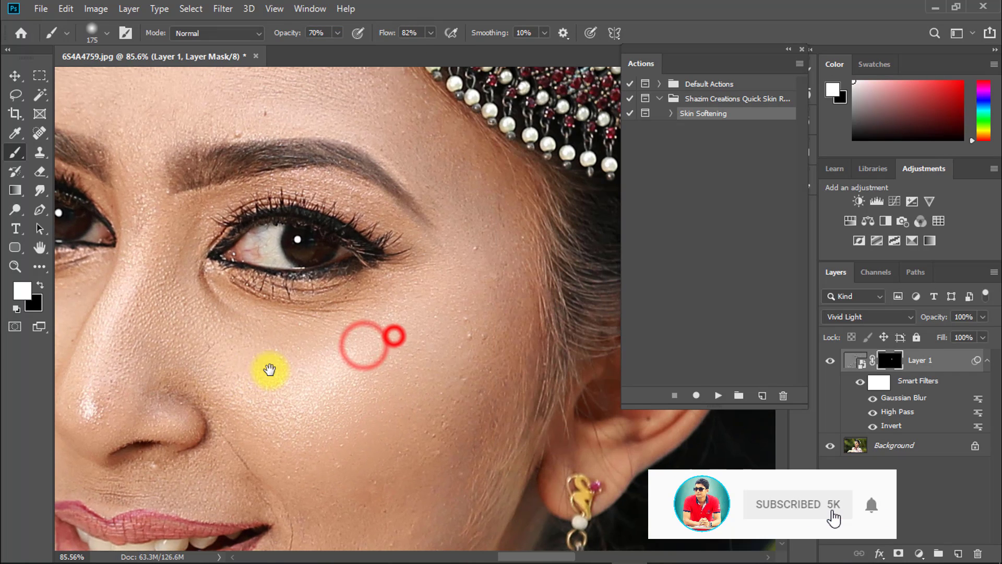
pyautogui.press('[')
pyautogui.press('[')
pyautogui.press('[')
pyautogui.click(445, 345)
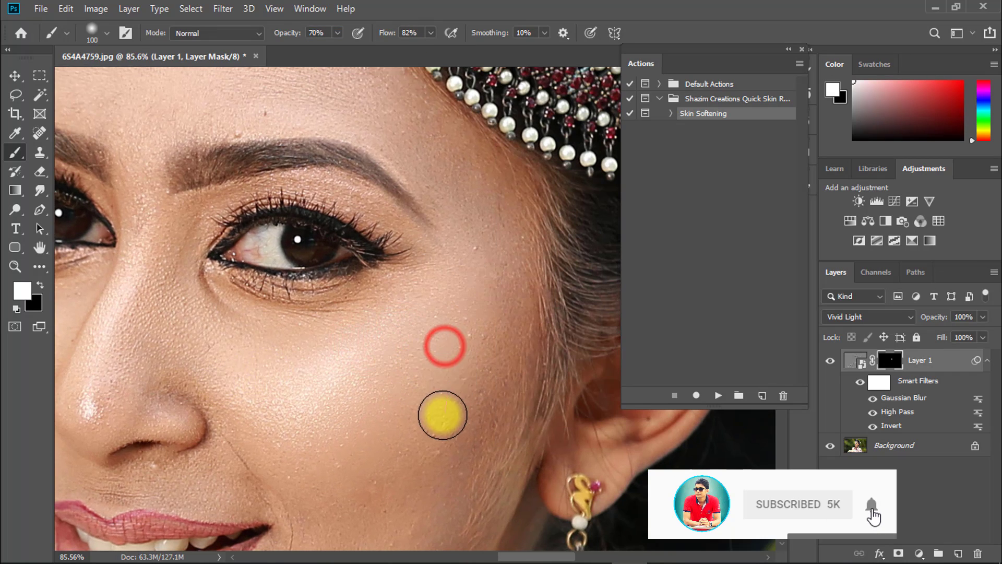
pyautogui.moveTo(423, 176); pyautogui.dragTo(476, 264)
pyautogui.click(461, 214)
pyautogui.moveTo(414, 199); pyautogui.dragTo(467, 255)
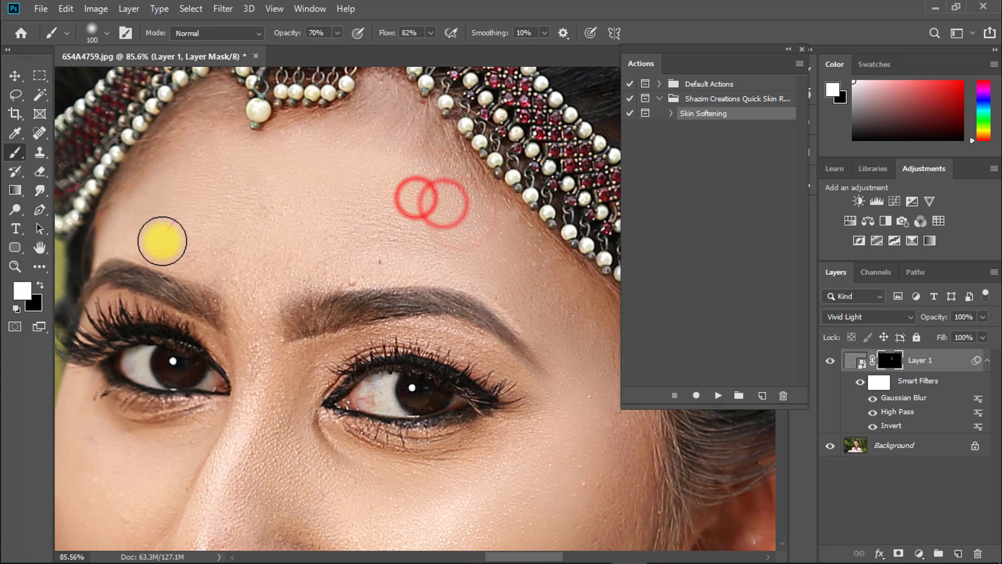
pyautogui.press('[')
pyautogui.click(365, 201)
pyautogui.click(257, 313)
# Enlarge the brush back to 100 and paint the mask across both cheeks
pyautogui.moveTo(270, 486)
pyautogui.mouseDown()
pyautogui.moveTo(254, 300)
pyautogui.moveTo(139, 188)
pyautogui.mouseUp()
pyautogui.press(']')
pyautogui.moveTo(426, 395); pyautogui.dragTo(444, 260)
pyautogui.click(465, 275)
pyautogui.click(392, 295)
pyautogui.click(335, 315)
pyautogui.click(252, 338)
pyautogui.click(302, 327)
pyautogui.click(190, 365)
pyautogui.moveTo(195, 307); pyautogui.dragTo(194, 375)
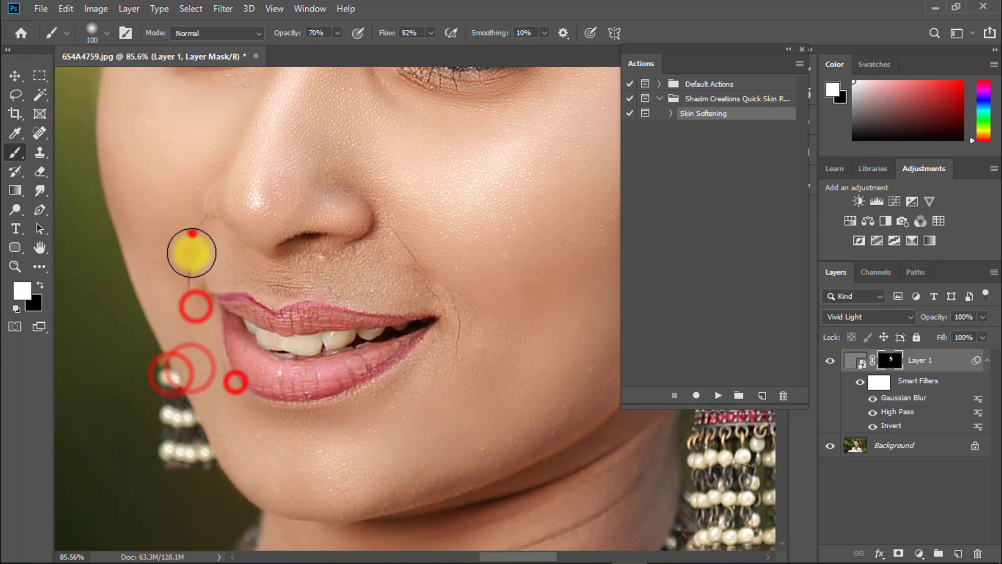
pyautogui.moveTo(190, 253); pyautogui.dragTo(179, 269)
pyautogui.click(262, 266)
# Paint the chin, neck, lower face and forehead, then add Background to the selection
pyautogui.moveTo(391, 456); pyautogui.dragTo(443, 284)
pyautogui.click(497, 362)
pyautogui.click(348, 370)
pyautogui.click(411, 406)
pyautogui.click(237, 399)
pyautogui.moveTo(412, 333); pyautogui.dragTo(370, 294)
pyautogui.keyDown('alt'); pyautogui.click(370, 294); pyautogui.keyUp('alt')
pyautogui.click(352, 209)
pyautogui.click(429, 117)
pyautogui.moveTo(332, 258); pyautogui.dragTo(333, 197)
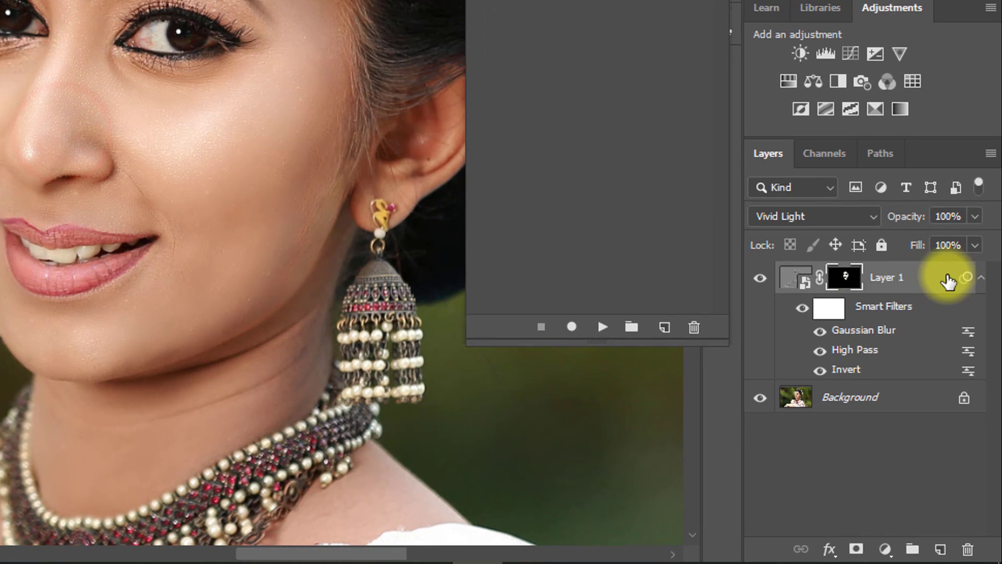
pyautogui.keyDown('ctrl'); pyautogui.click(872, 415); pyautogui.keyUp('ctrl')
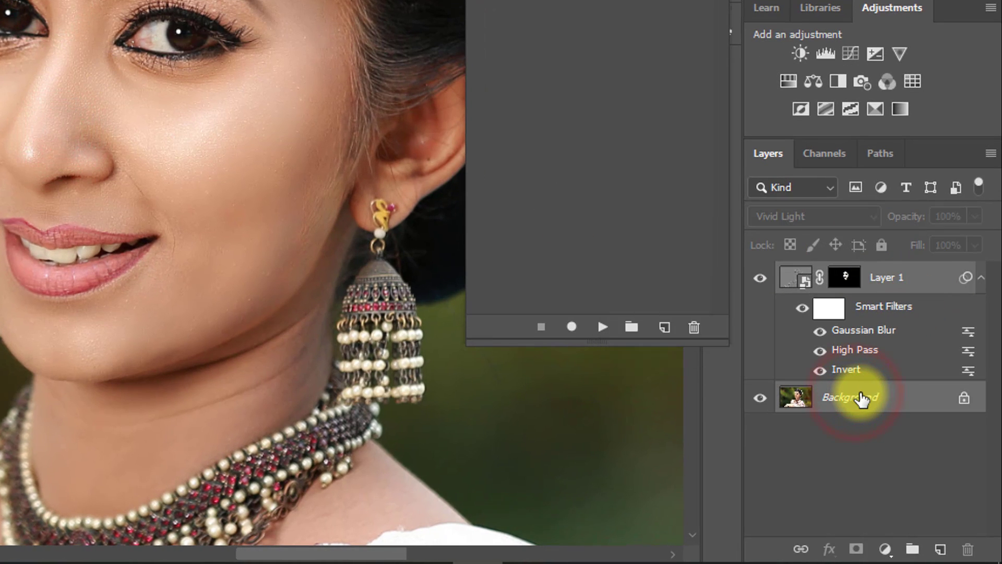
# Merge into Background, create the set 'Simple Dodge and Burn by Shazim Creations', and start a new action
pyautogui.hotkey('ctrl', 'e')
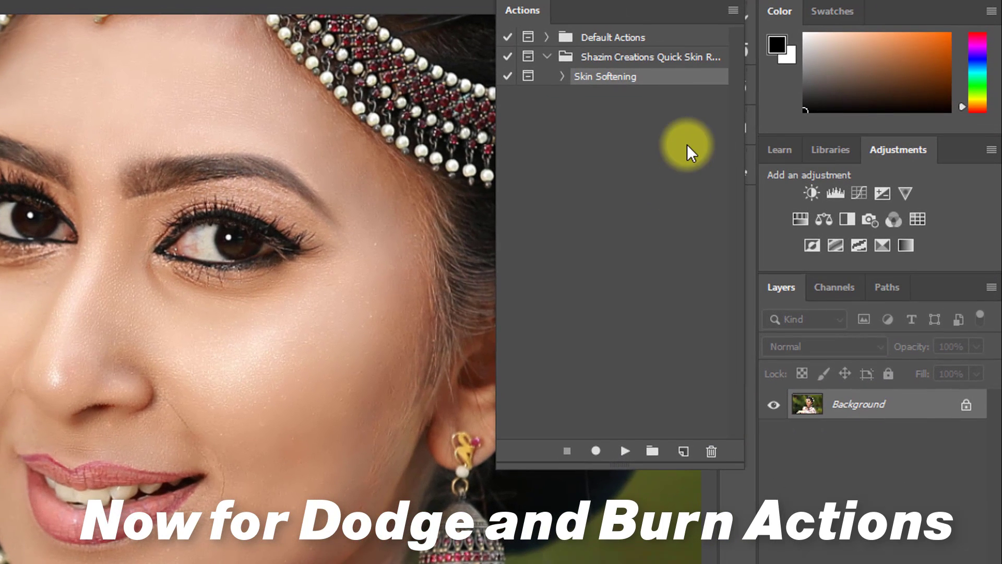
pyautogui.click(654, 454)
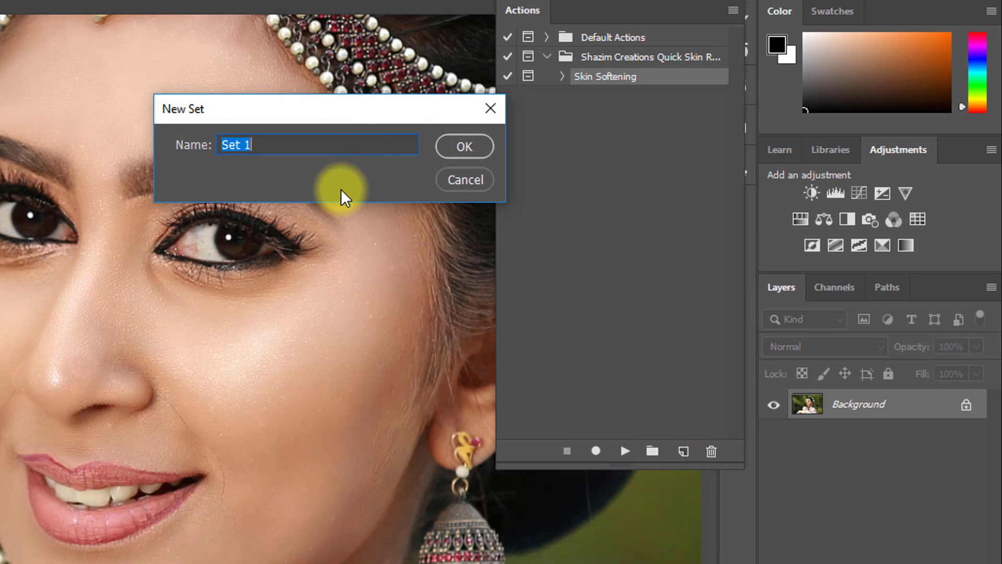
pyautogui.write('Simple D')
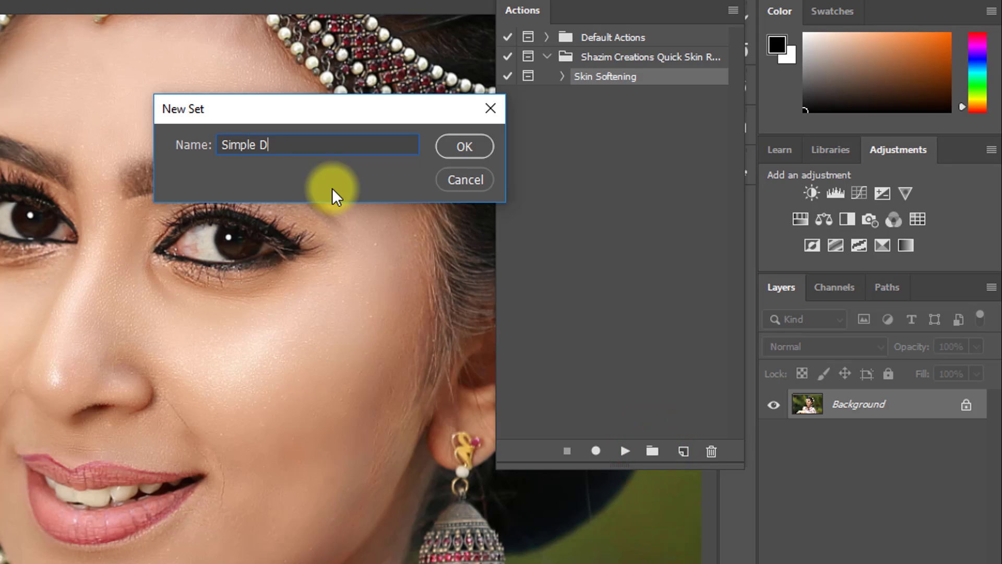
pyautogui.write('odge and Burn ')
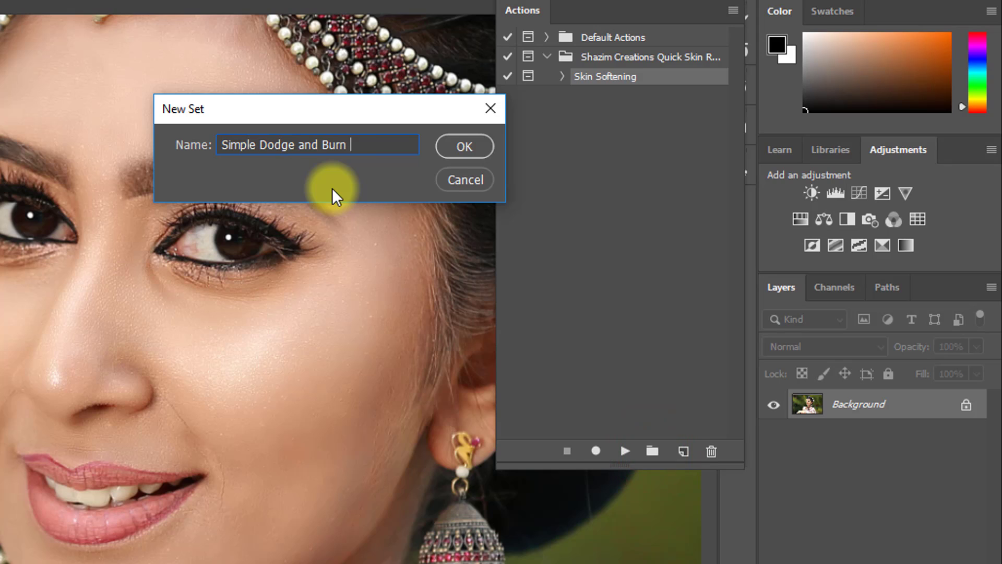
pyautogui.write('by Shazim Creations')
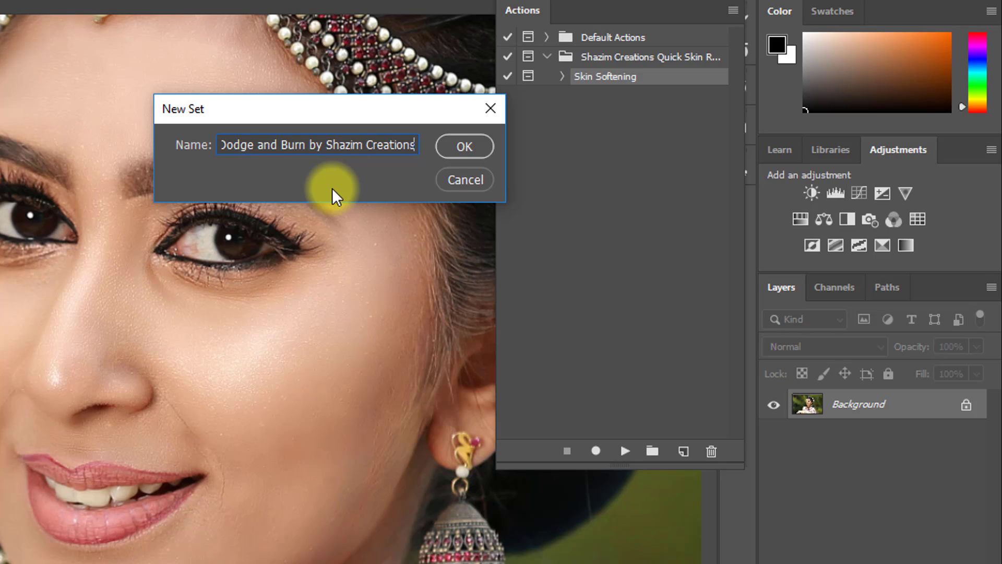
pyautogui.click(471, 145)
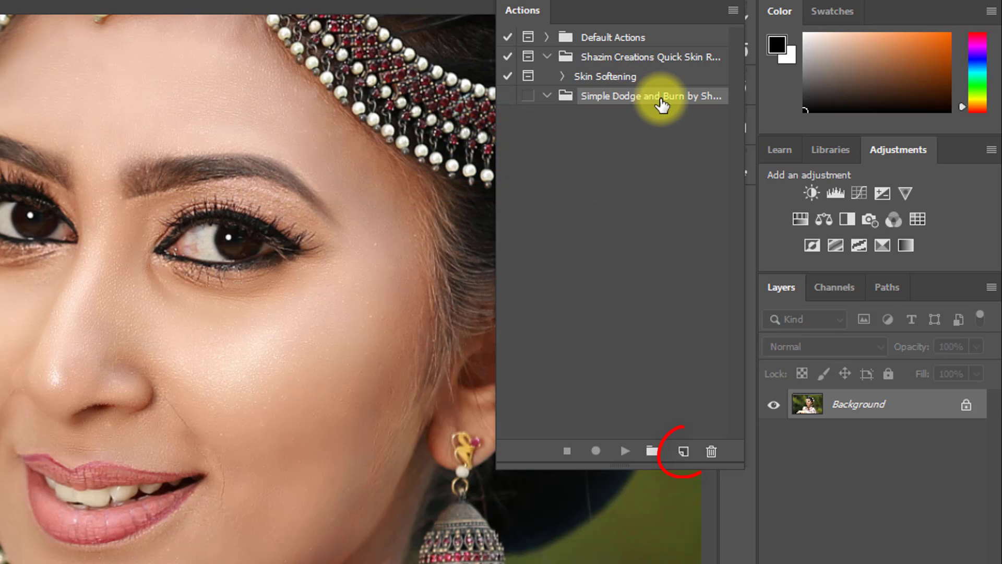
pyautogui.click(685, 452)
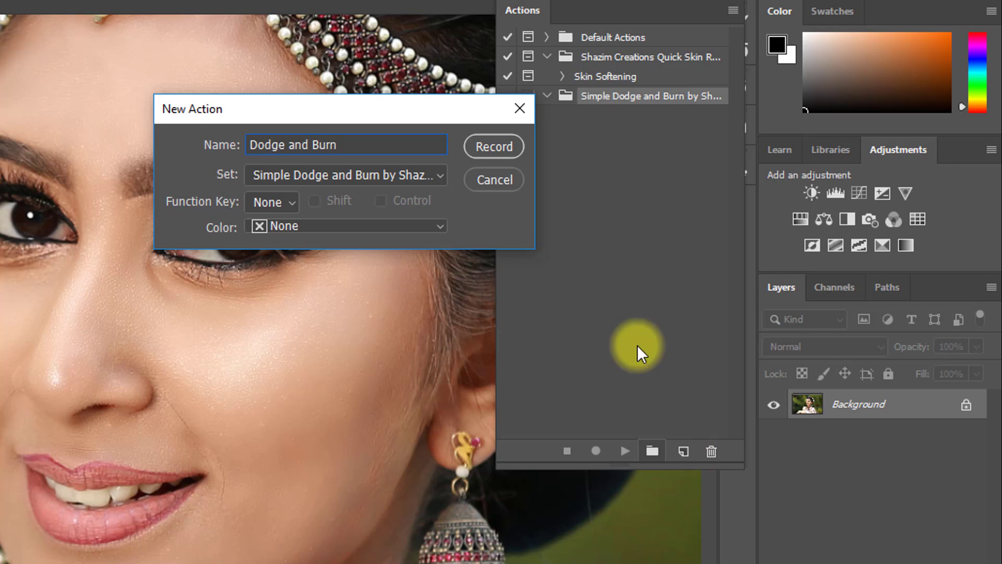
# Start recording and duplicate the Background layer twice with Ctrl+J
pyautogui.click(482, 146)
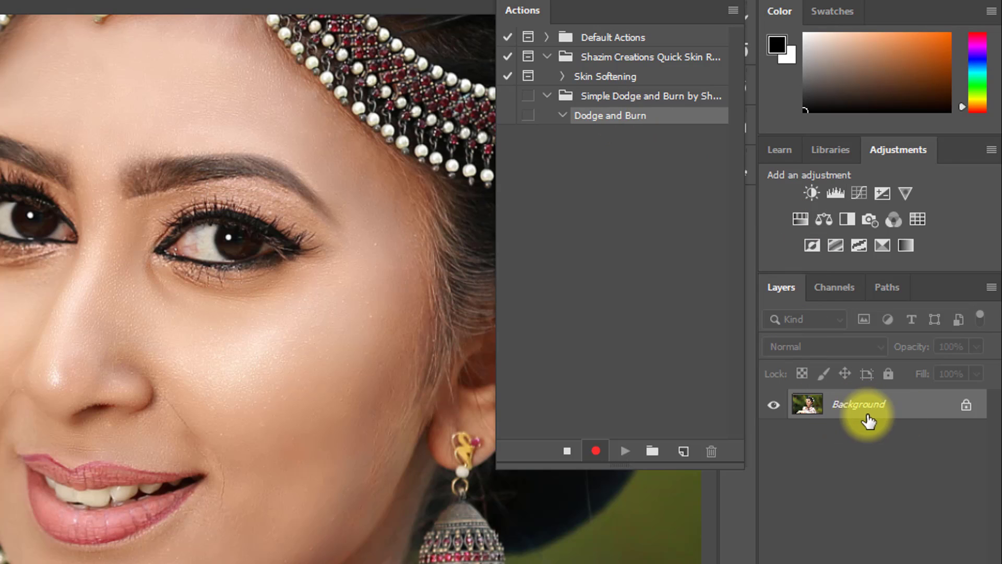
pyautogui.hotkey('ctrl', 'j')
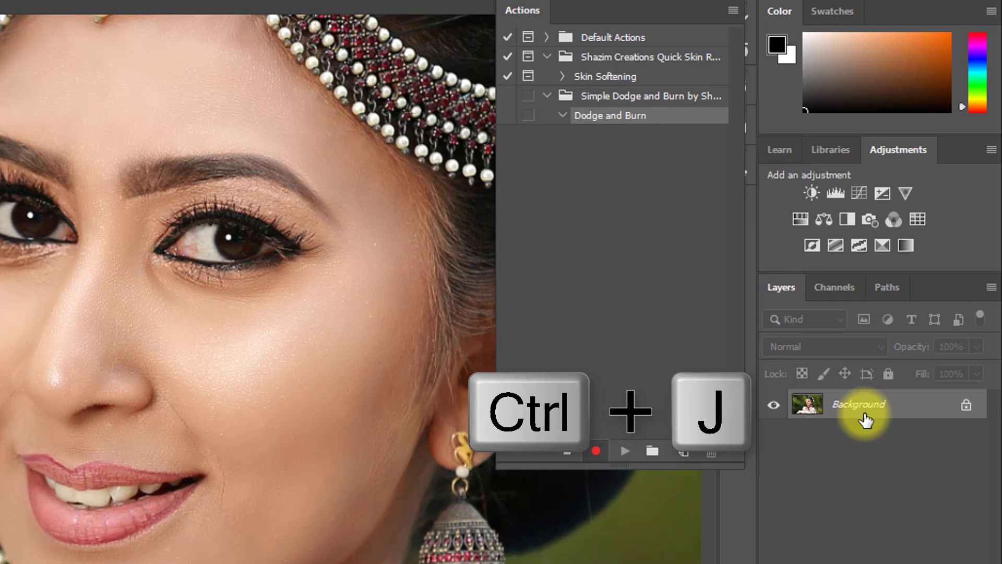
pyautogui.hotkey('ctrl', 'j')
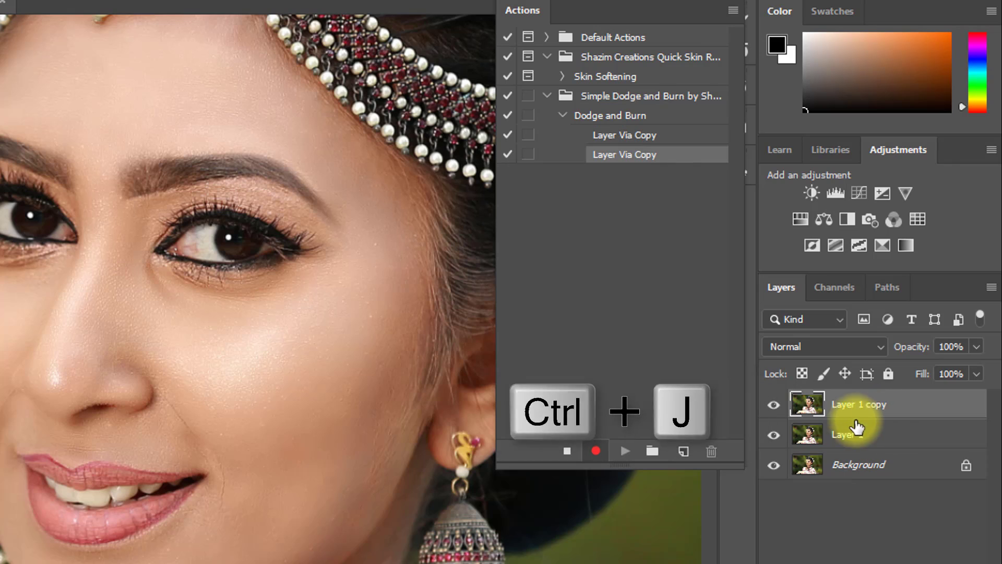
# Rename the copies Shadow and Highlights, hide Shadow, and set Highlights to Screen
pyautogui.click(858, 434)
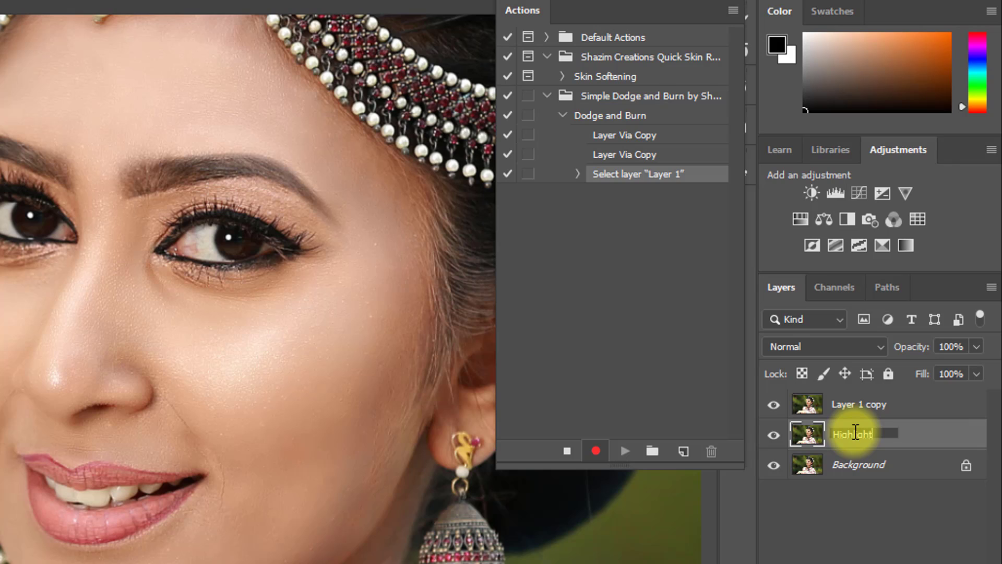
pyautogui.doubleClick(871, 404)
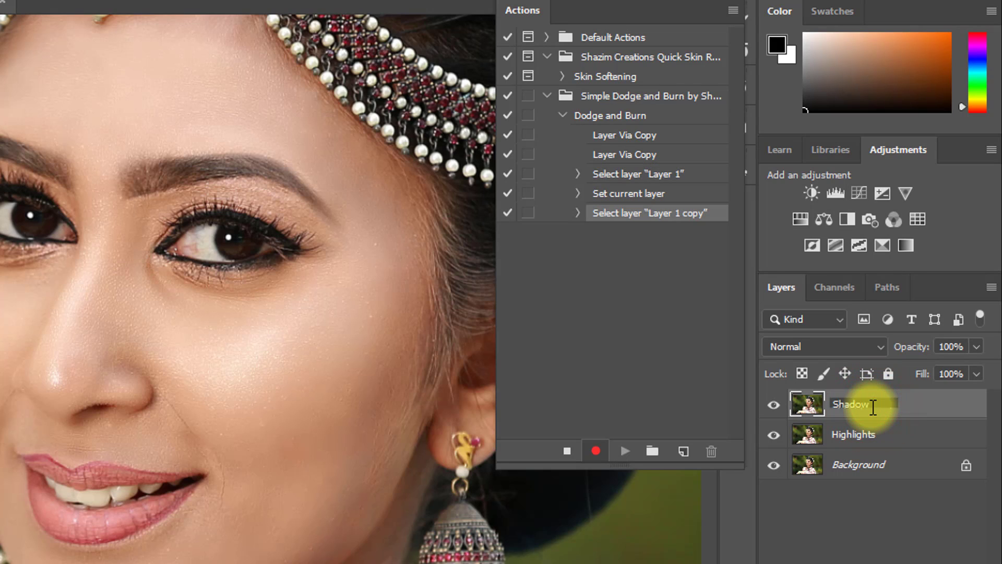
pyautogui.click(869, 433)
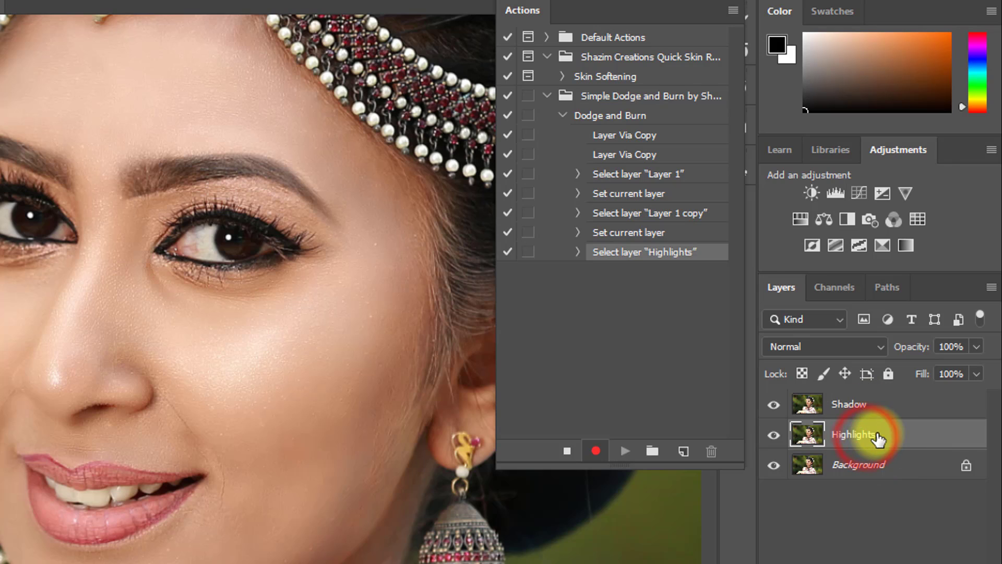
pyautogui.click(773, 405)
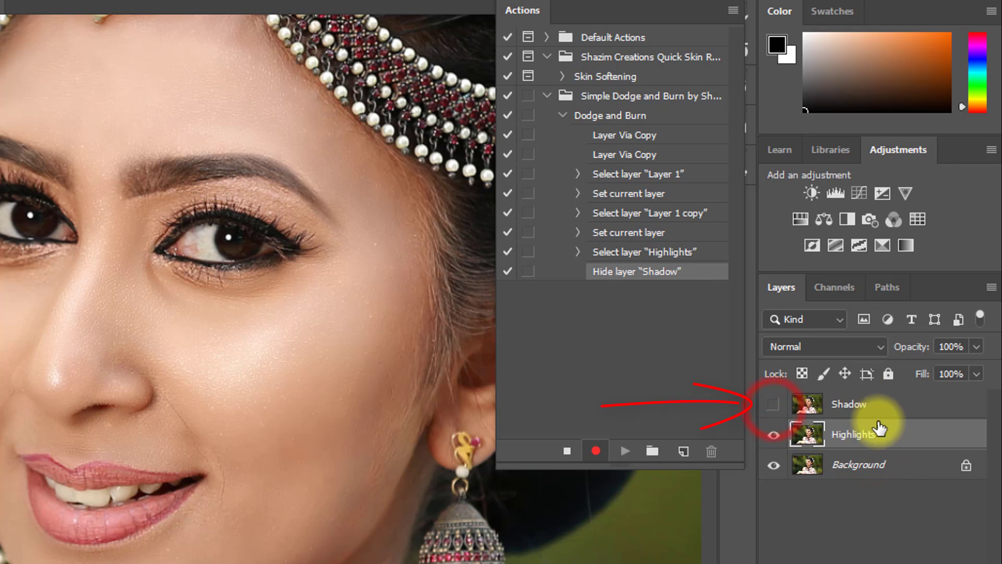
pyautogui.click(817, 343)
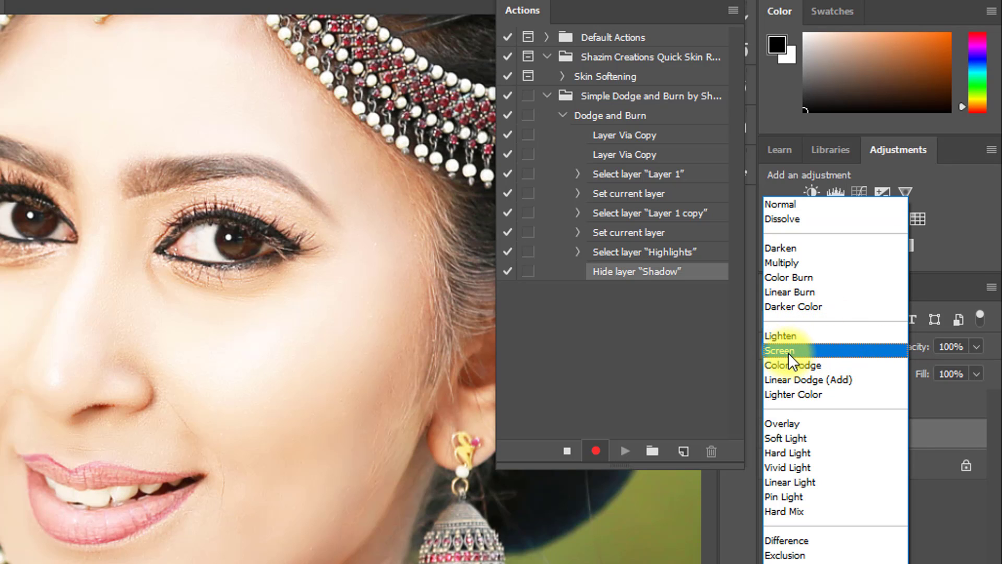
pyautogui.click(788, 352)
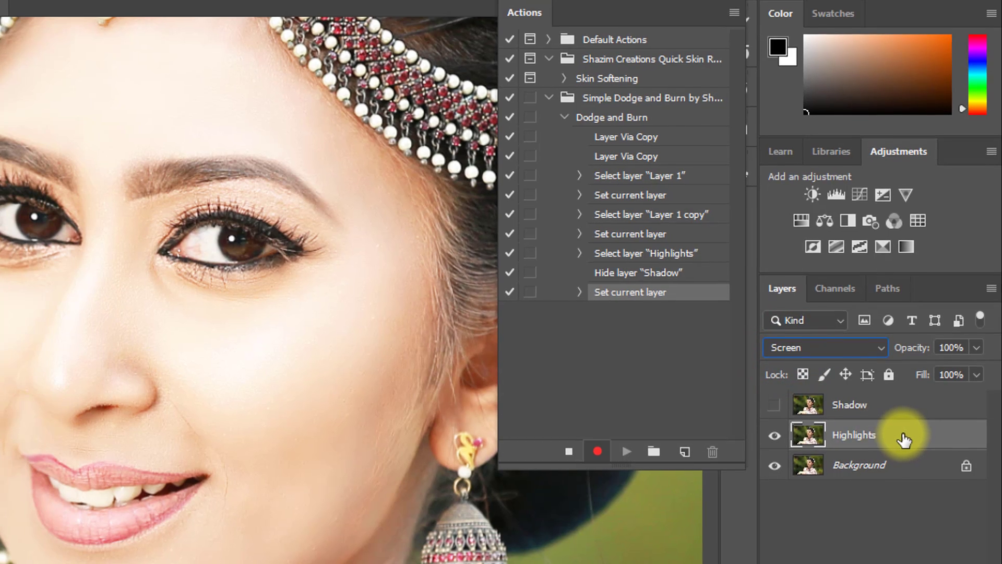
# In Highlights' Blending Options, raise and split the Underlying Layer black slider
pyautogui.rightClick(904, 435)
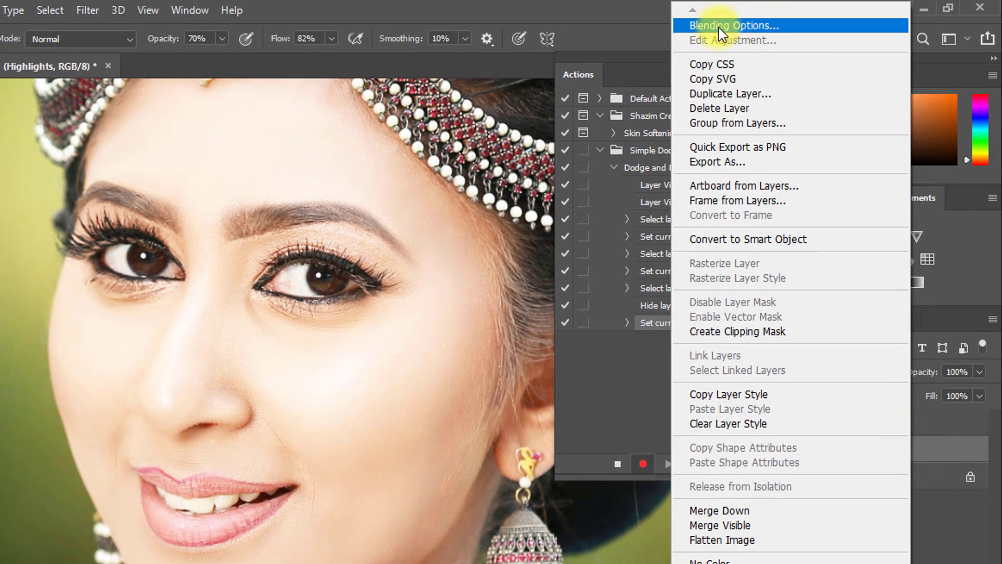
pyautogui.click(732, 29)
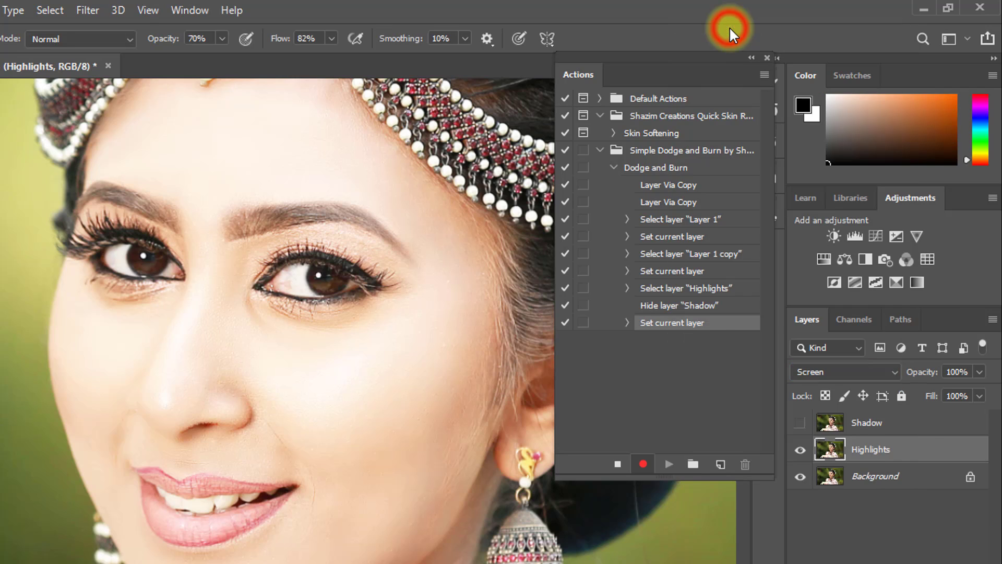
pyautogui.moveTo(584, 126); pyautogui.dragTo(483, 51)
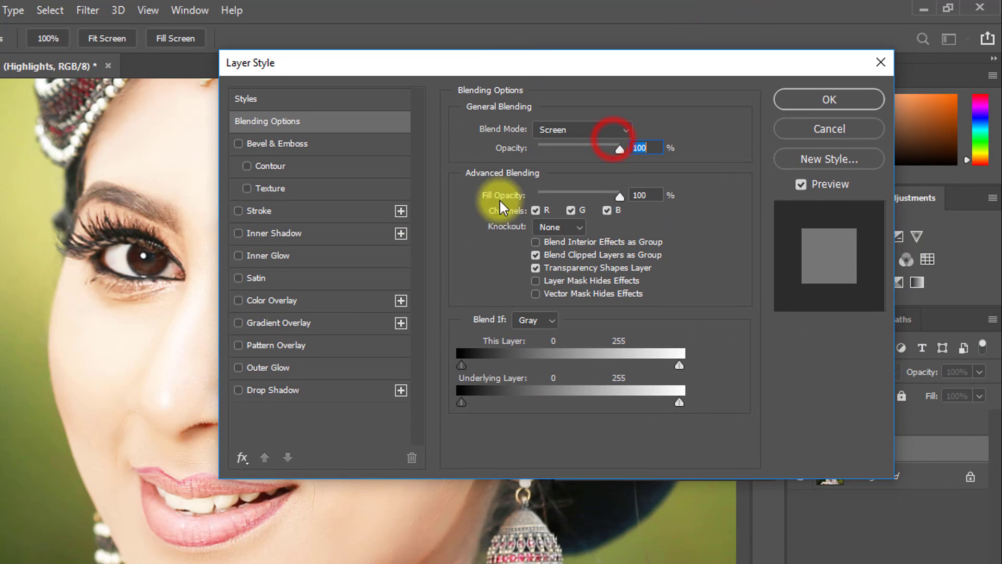
pyautogui.moveTo(460, 401); pyautogui.dragTo(649, 406)
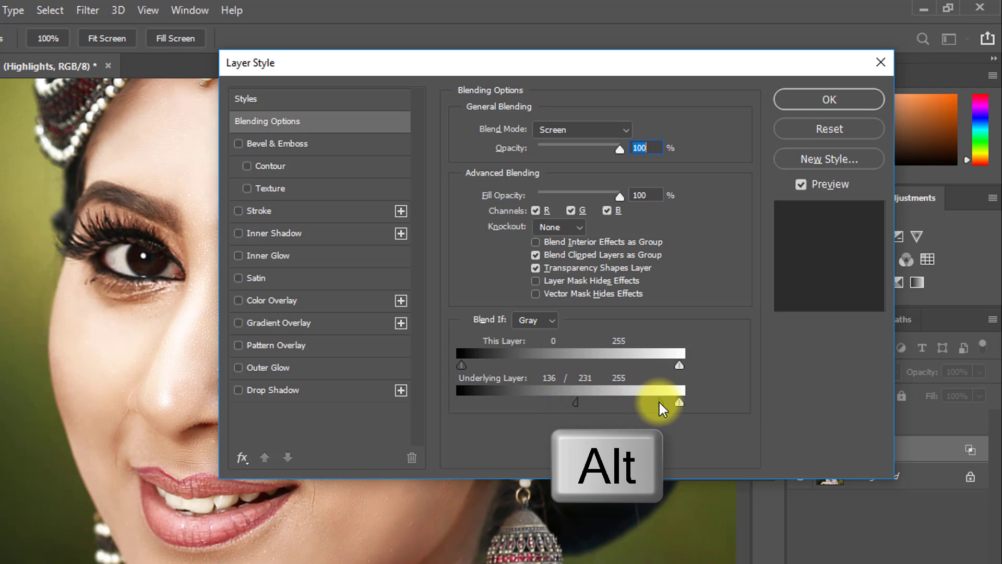
pyautogui.moveTo(575, 400)
pyautogui.mouseDown()
pyautogui.moveTo(549, 396)
pyautogui.moveTo(584, 399)
pyautogui.mouseUp()
# Check the effect on the face, settle the blend range at 147/246, and confirm
pyautogui.moveTo(519, 77); pyautogui.dragTo(663, 81)
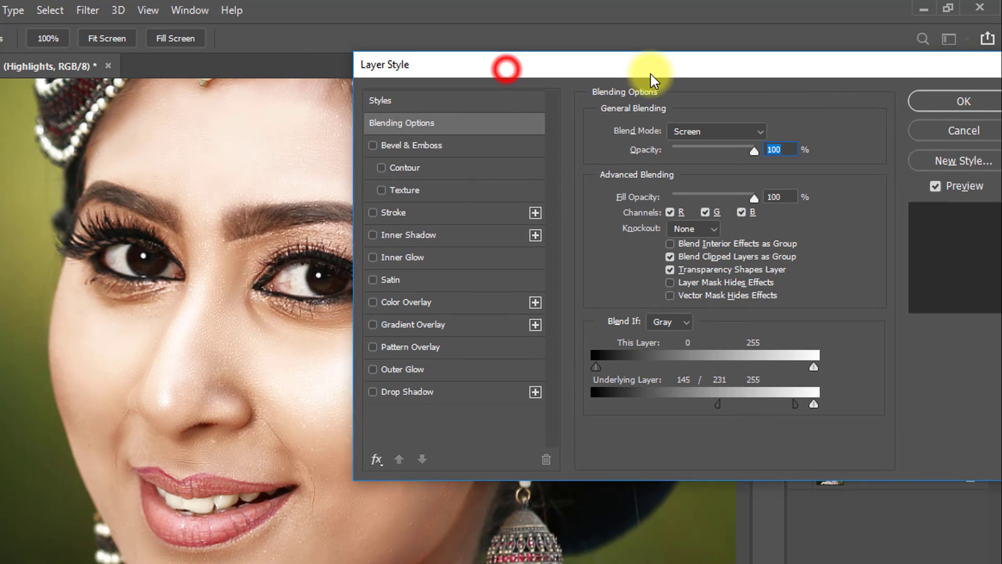
pyautogui.keyDown('alt'); pyautogui.click(233, 351); pyautogui.keyUp('alt')
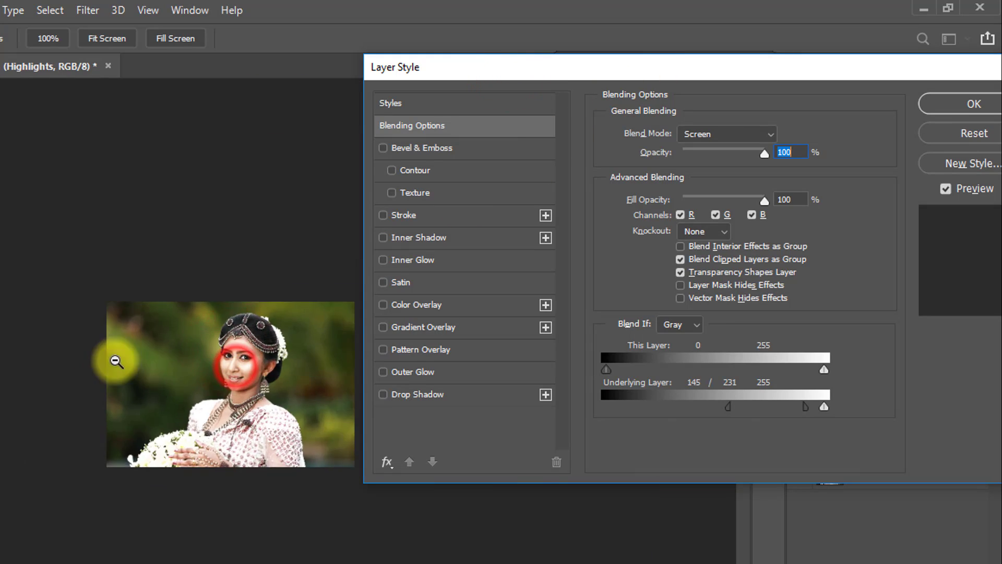
pyautogui.keyDown('alt'); pyautogui.click(235, 365); pyautogui.keyUp('alt')
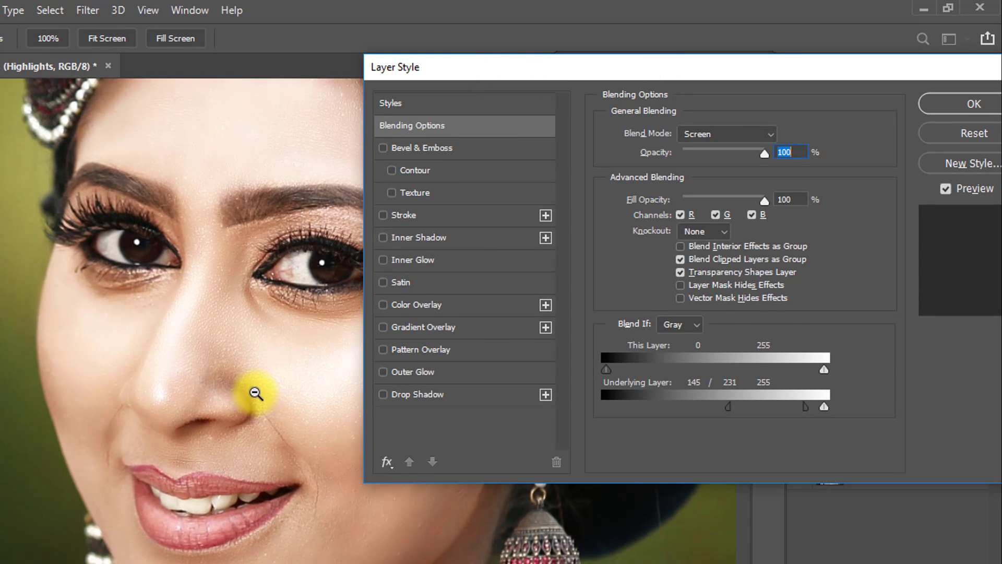
pyautogui.scroll(2, 240, 362)
pyautogui.keyDown('alt'); pyautogui.click(226, 352); pyautogui.keyUp('alt')
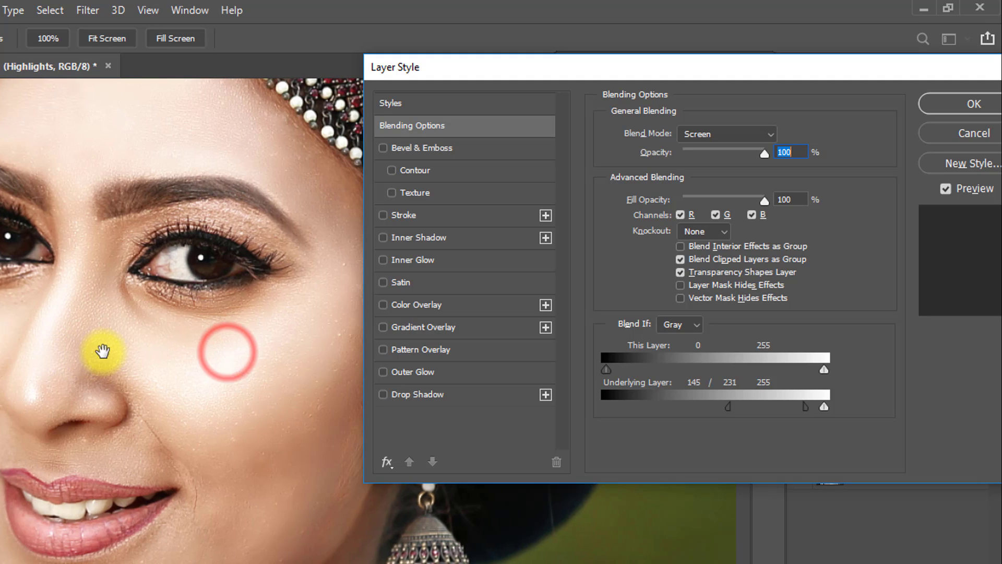
pyautogui.keyDown('ctrl'); pyautogui.click(102, 372); pyautogui.keyUp('ctrl')
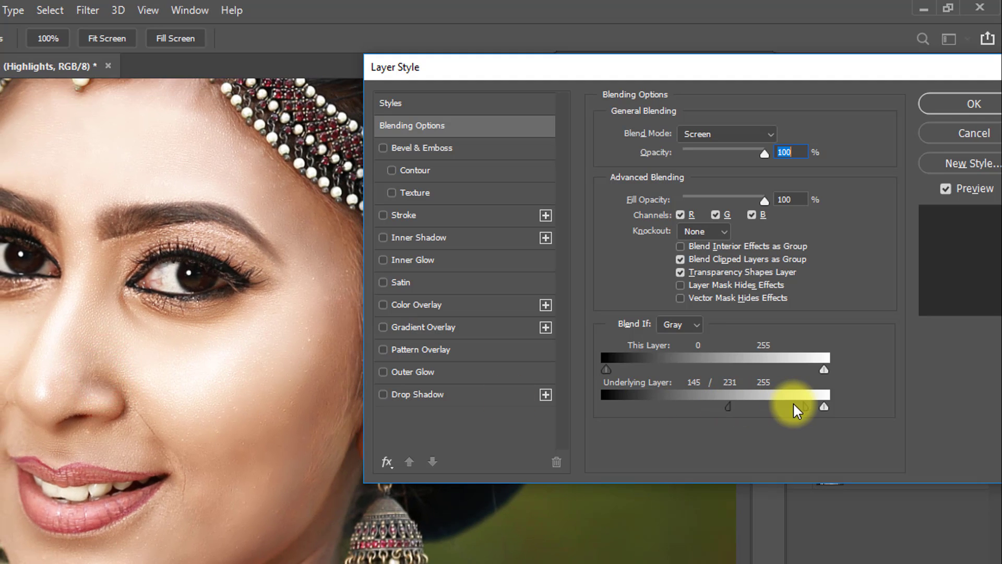
pyautogui.moveTo(791, 406)
pyautogui.mouseDown()
pyautogui.moveTo(767, 400)
pyautogui.moveTo(818, 408)
pyautogui.mouseUp()
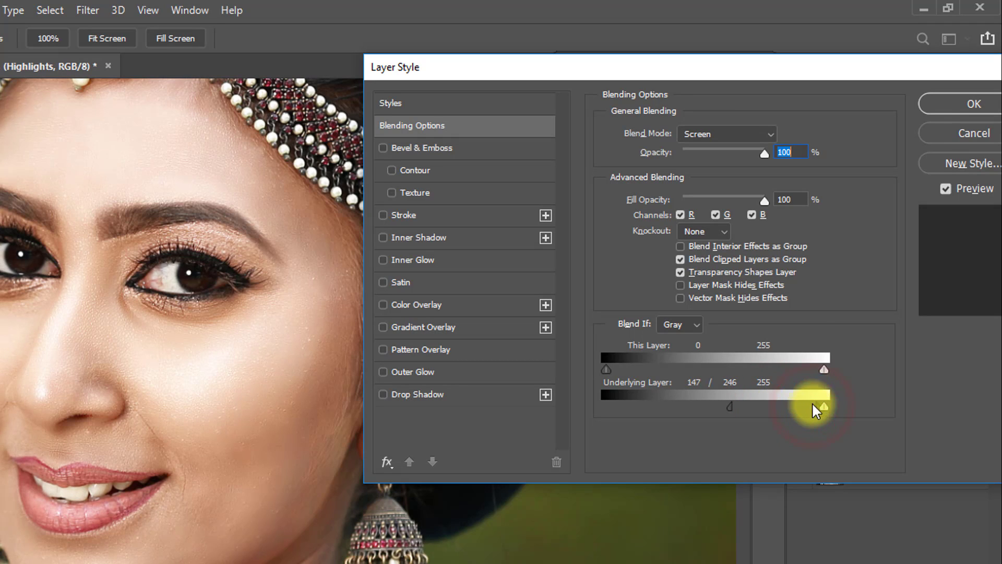
pyautogui.click(934, 109)
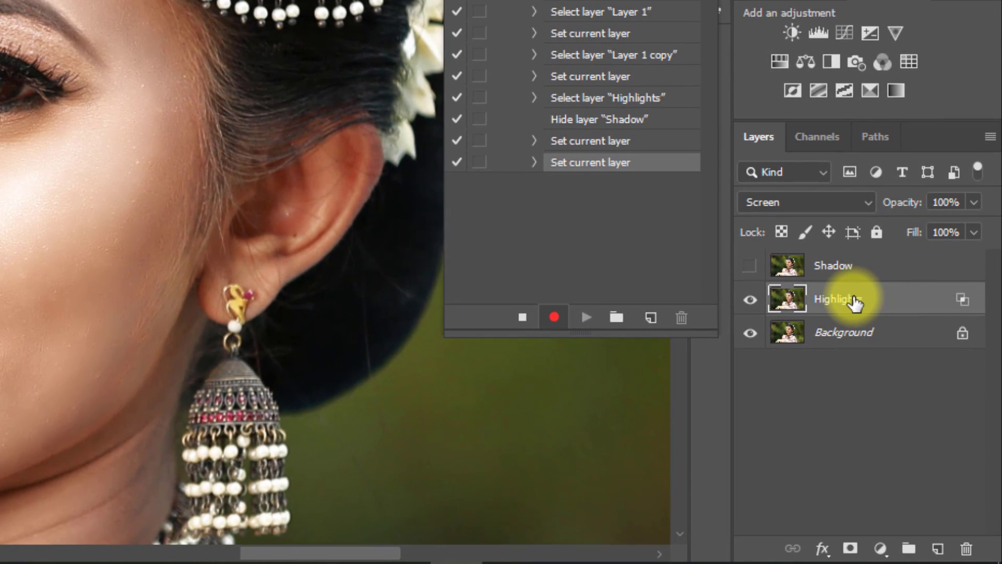
# Add a mask to Highlights and fill it with the photo via Image > Apply Image
pyautogui.click(851, 548)
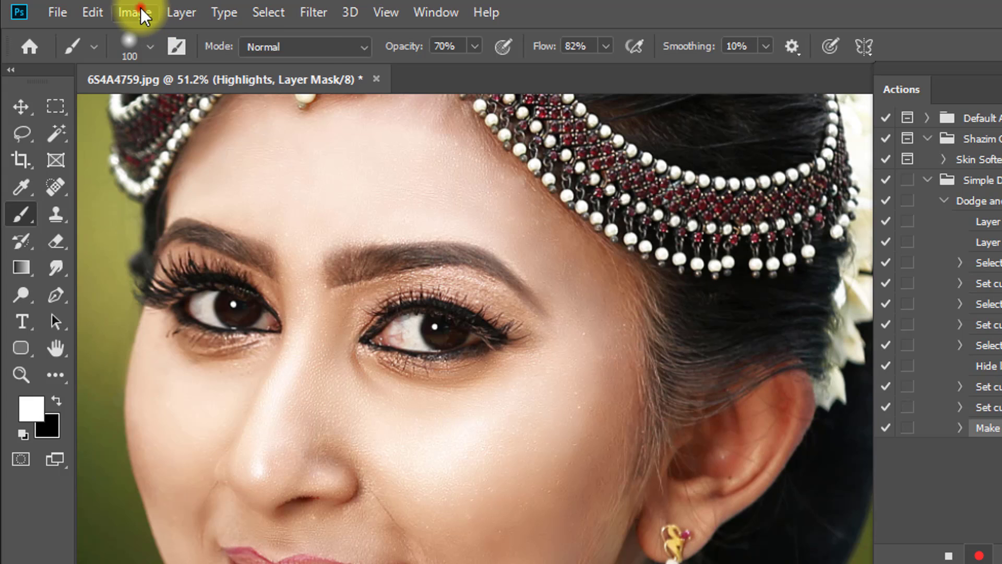
pyautogui.click(136, 13)
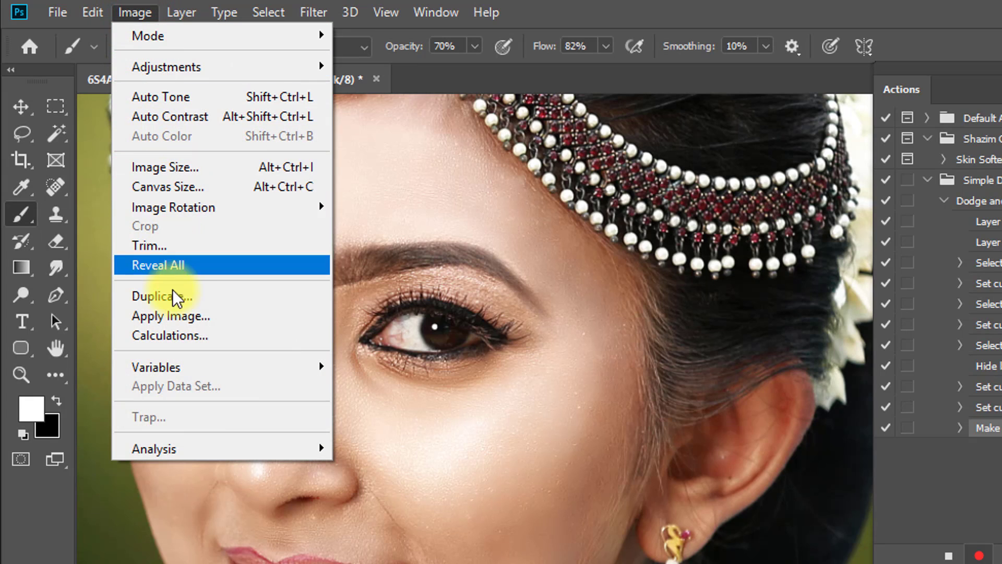
pyautogui.click(187, 316)
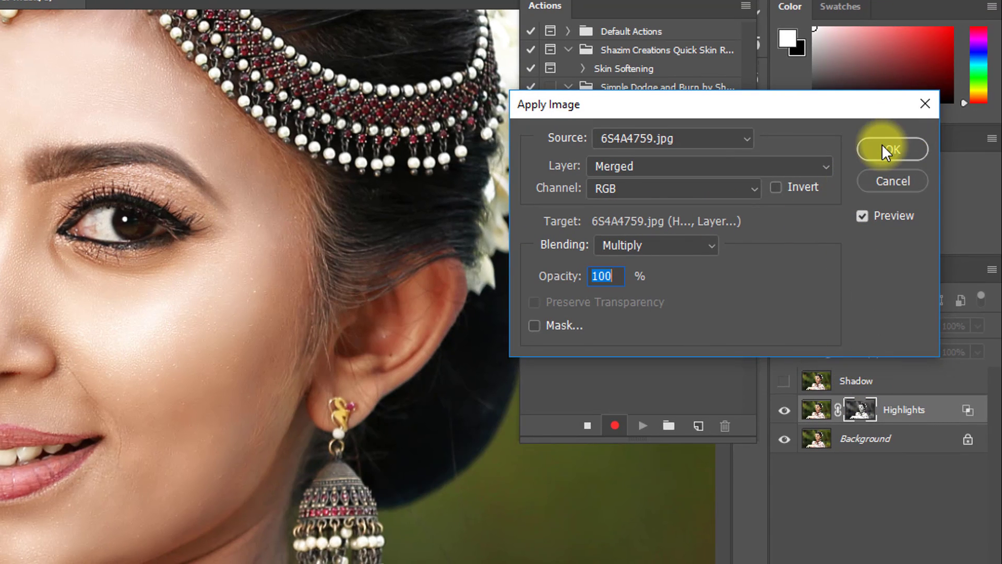
pyautogui.click(886, 151)
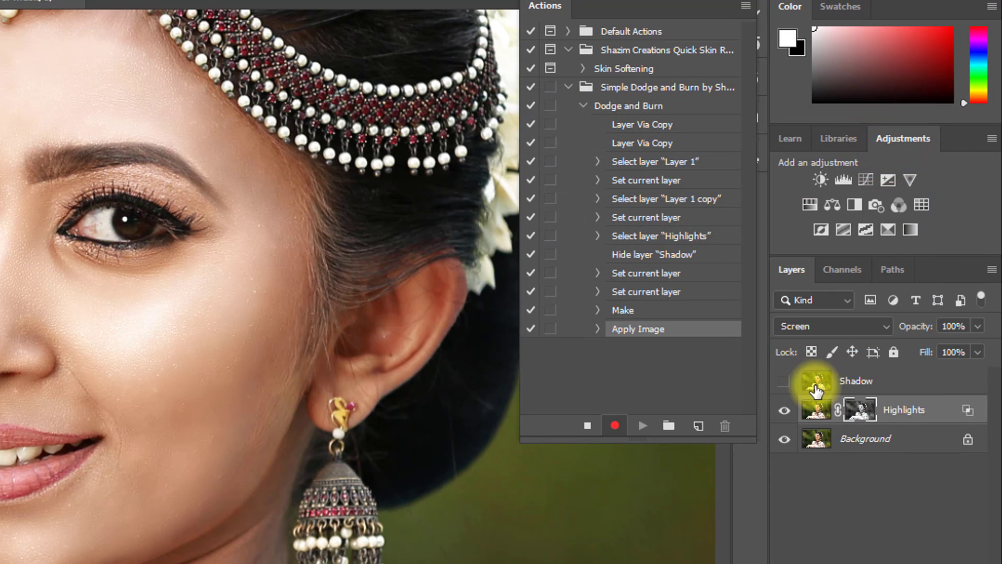
# Show and select the Shadow layer and set its blend mode to Multiply
pyautogui.click(784, 381)
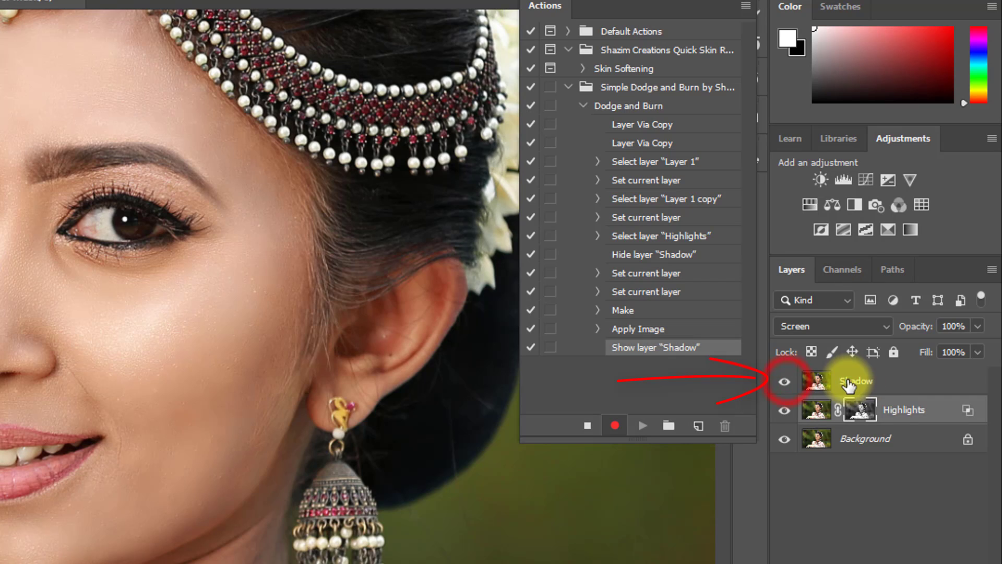
pyautogui.click(865, 382)
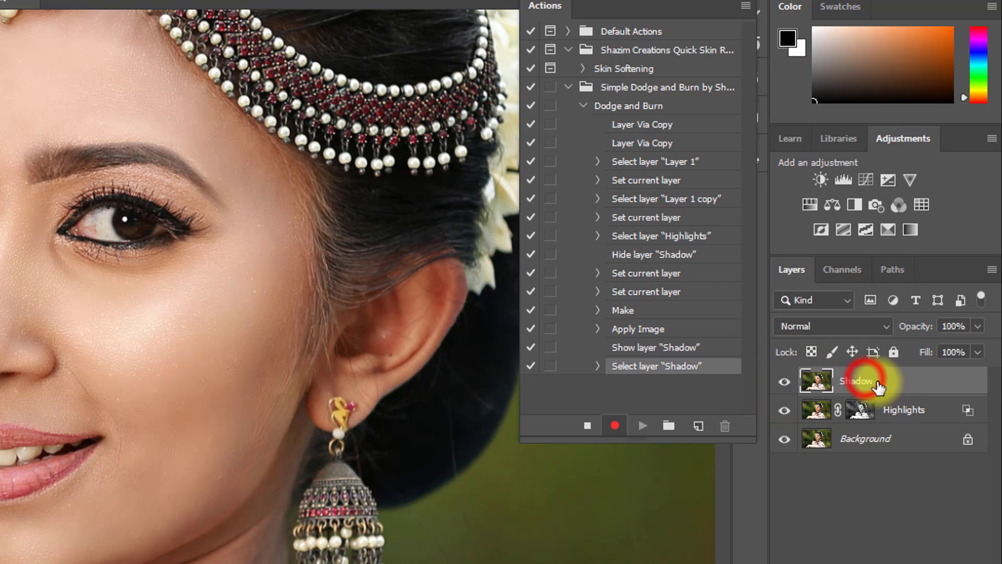
pyautogui.click(840, 324)
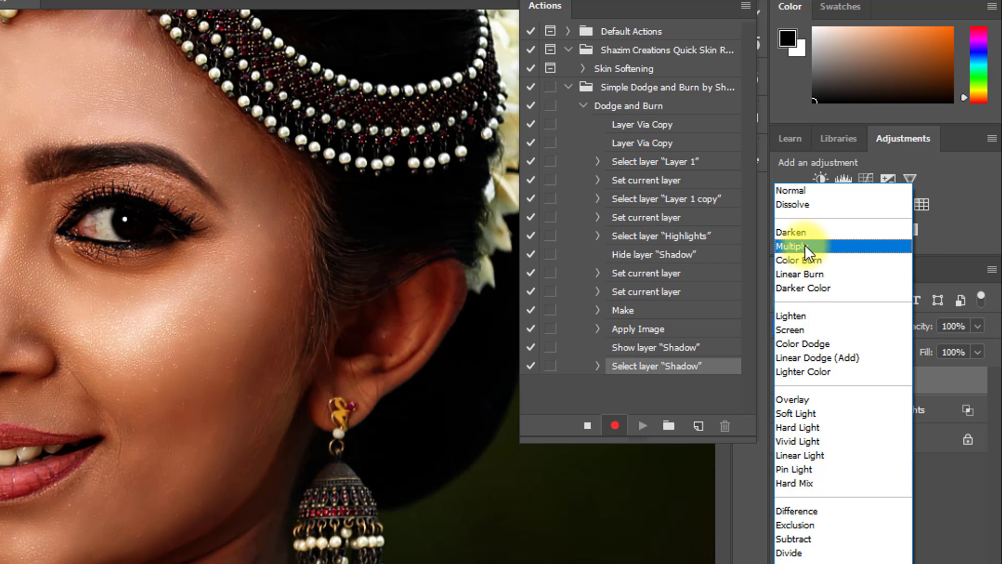
pyautogui.click(805, 246)
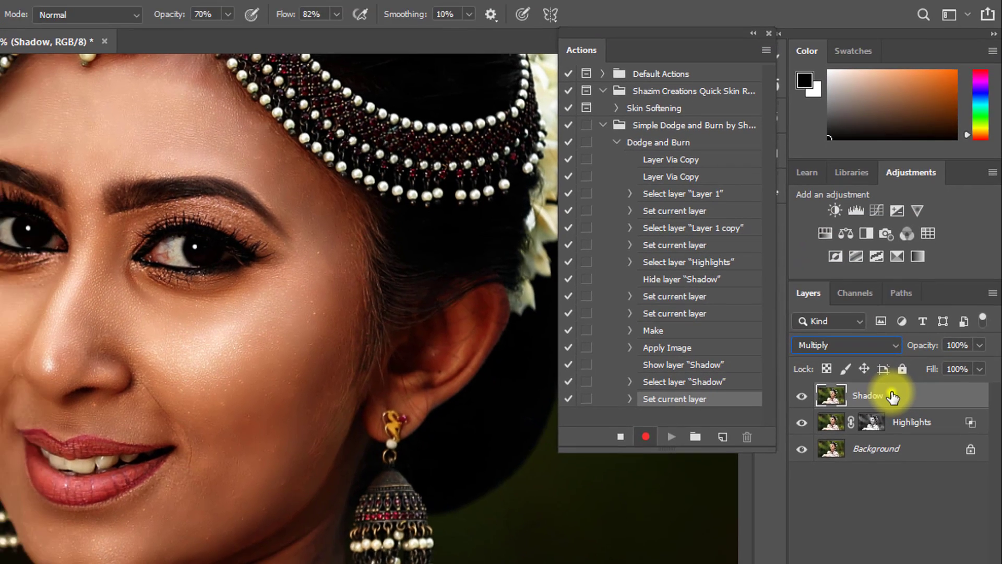
pyautogui.rightClick(882, 382)
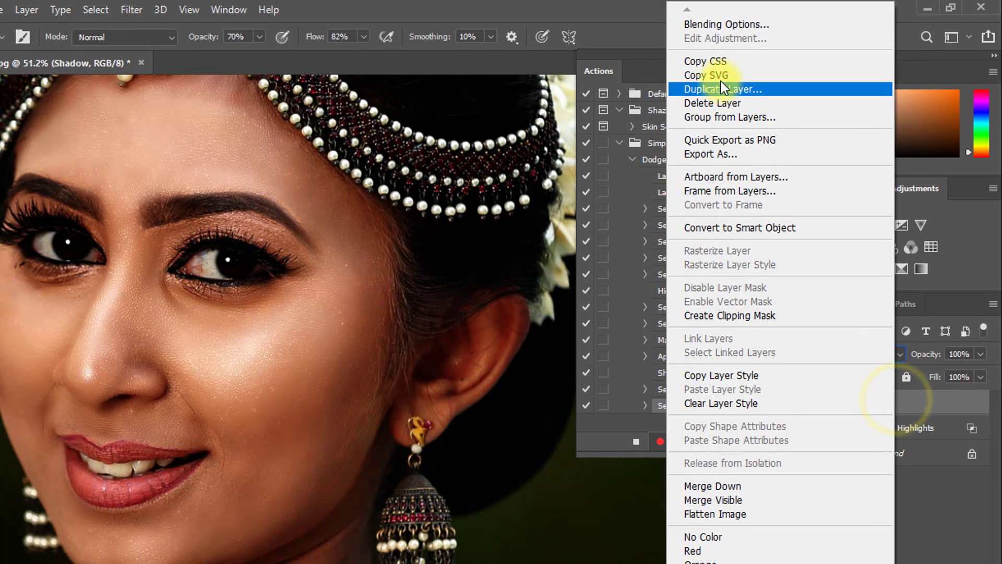
# In Shadow's Blending Options, split the Underlying Layer white slider to 163/213 and confirm
pyautogui.click(709, 25)
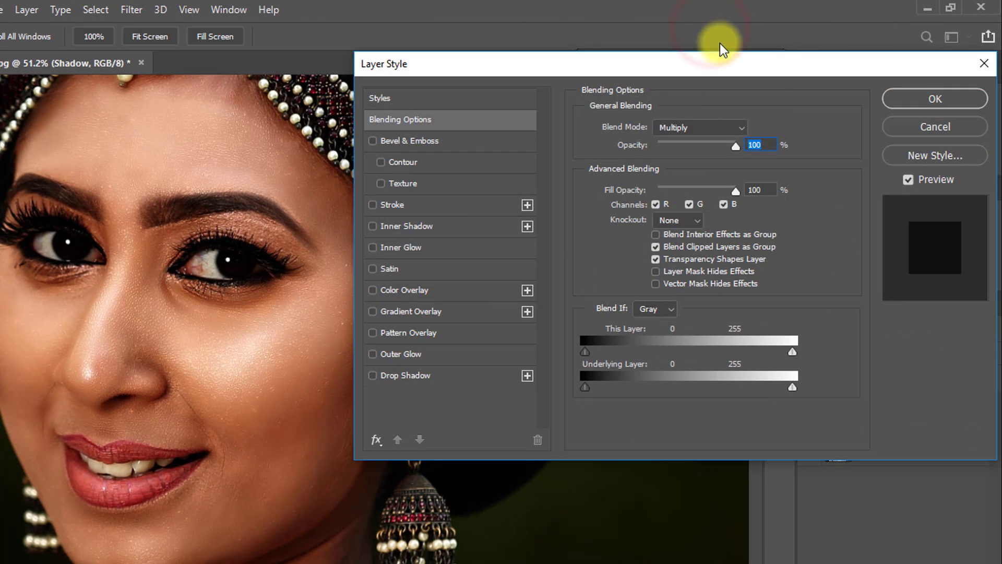
pyautogui.moveTo(789, 390); pyautogui.dragTo(723, 390)
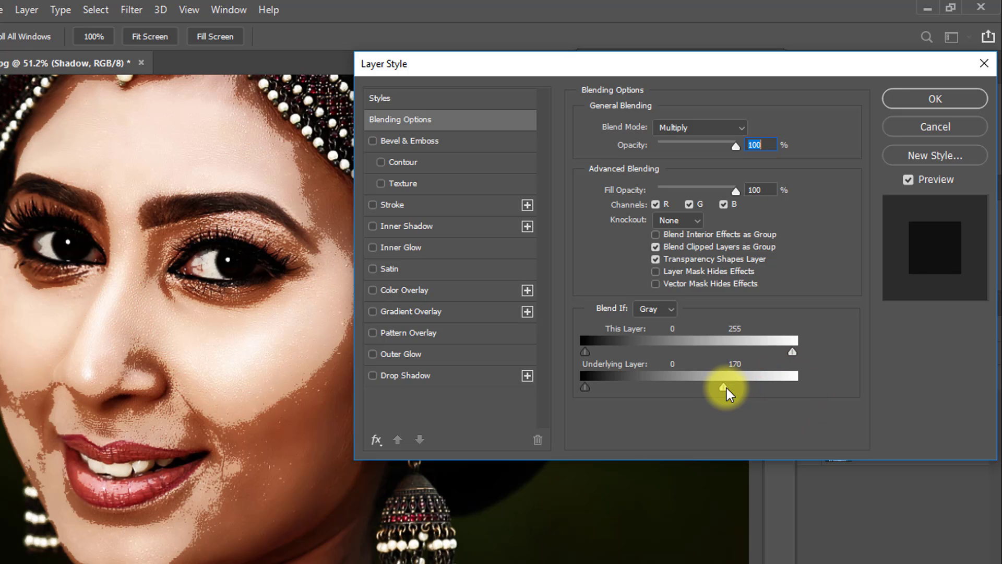
pyautogui.moveTo(725, 389); pyautogui.dragTo(765, 389)
pyautogui.moveTo(723, 389); pyautogui.dragTo(754, 394)
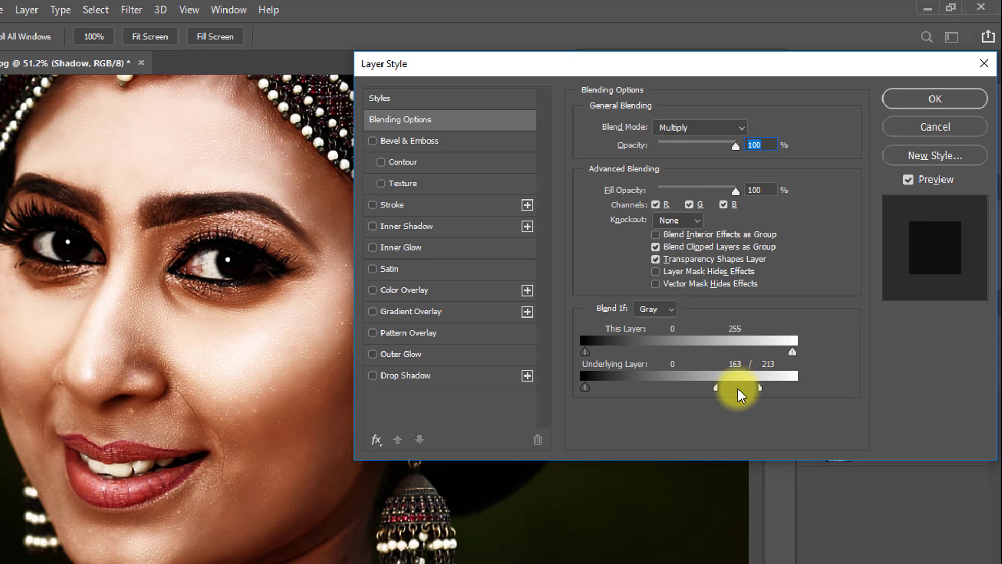
pyautogui.click(919, 99)
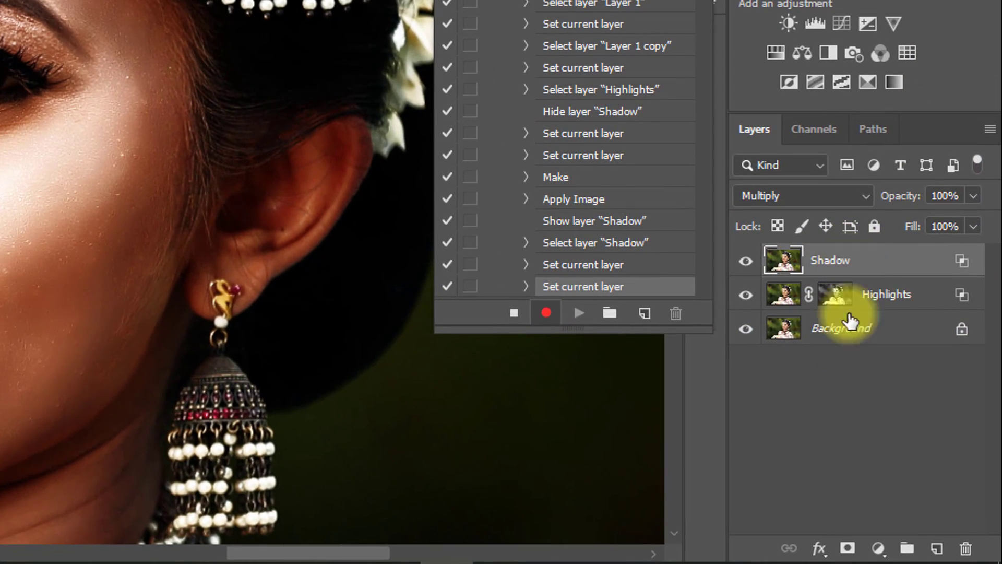
# Add a mask to Shadow and fill it with an inverted Apply Image of the photo
pyautogui.click(849, 547)
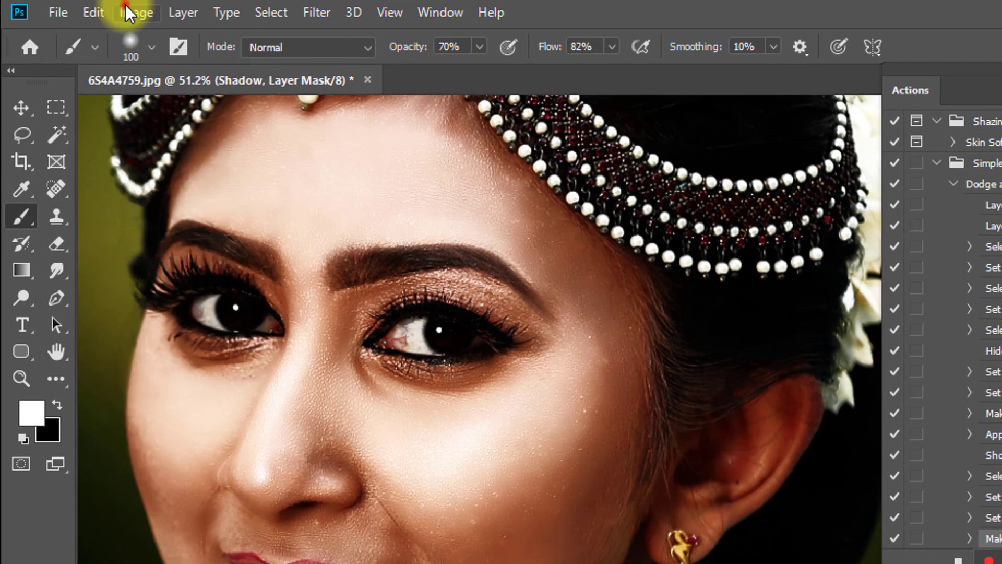
pyautogui.click(104, 10)
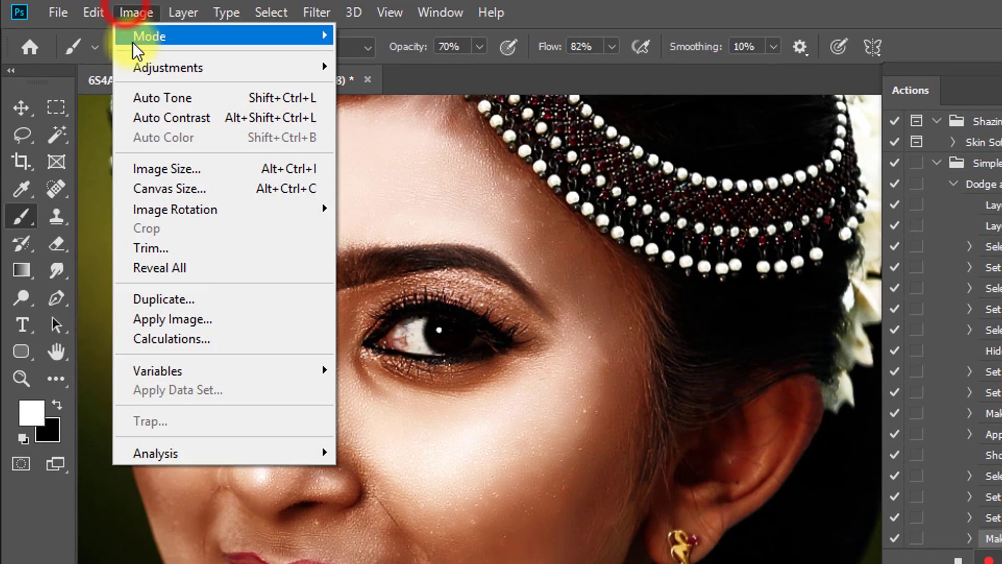
pyautogui.click(183, 320)
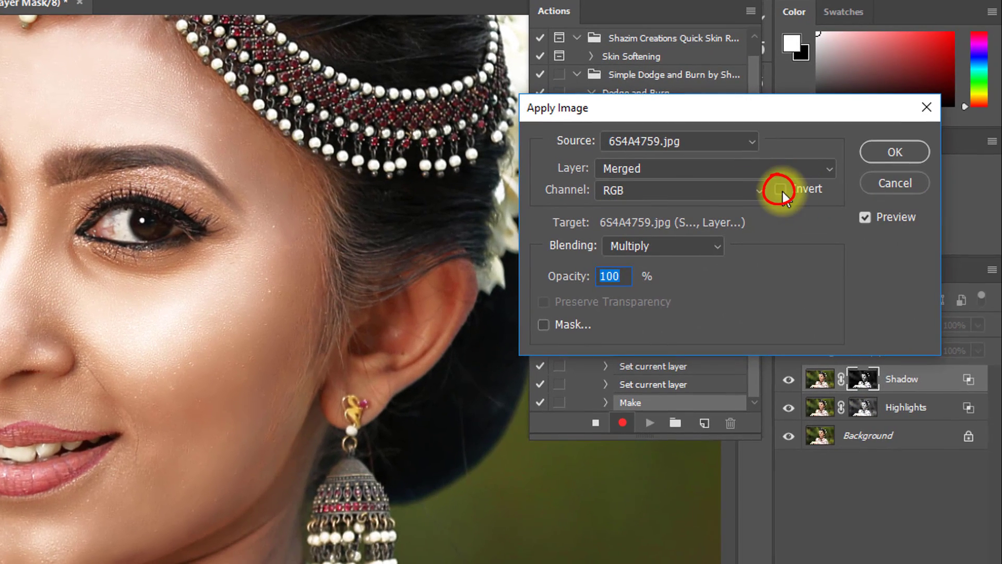
pyautogui.click(781, 190)
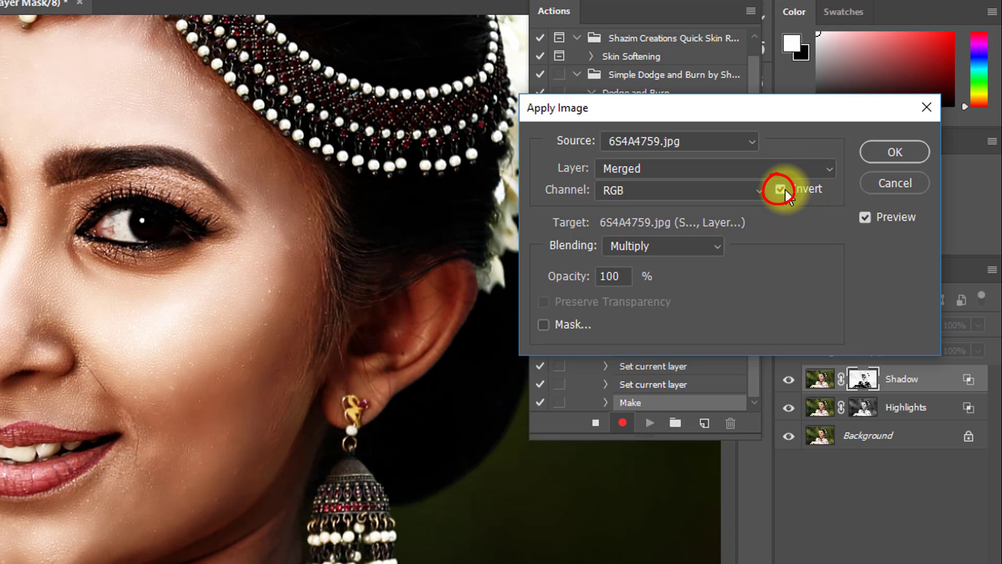
pyautogui.click(888, 151)
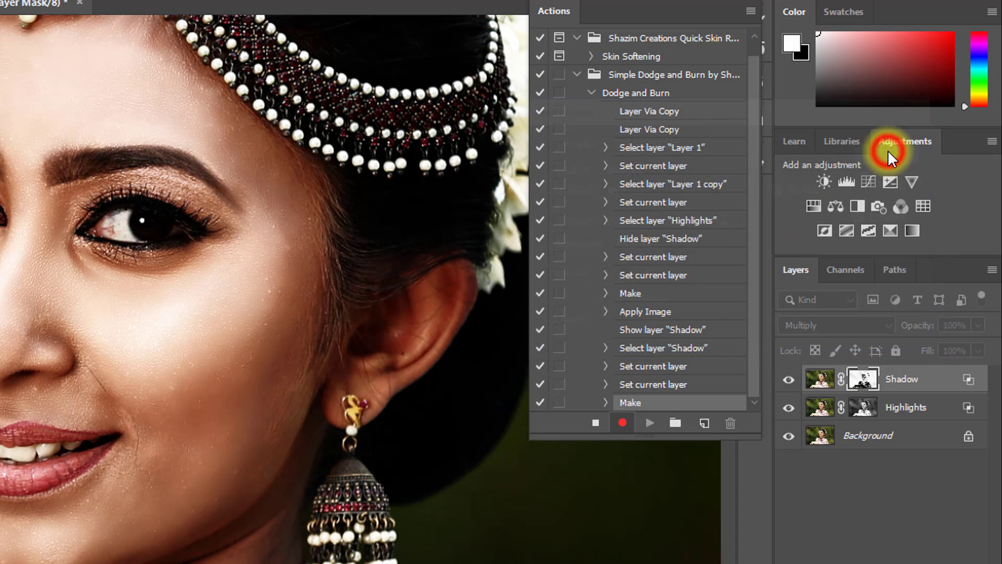
# Select Highlights and Shadow together and group them into Group 1 with Ctrl+G
pyautogui.click(906, 412)
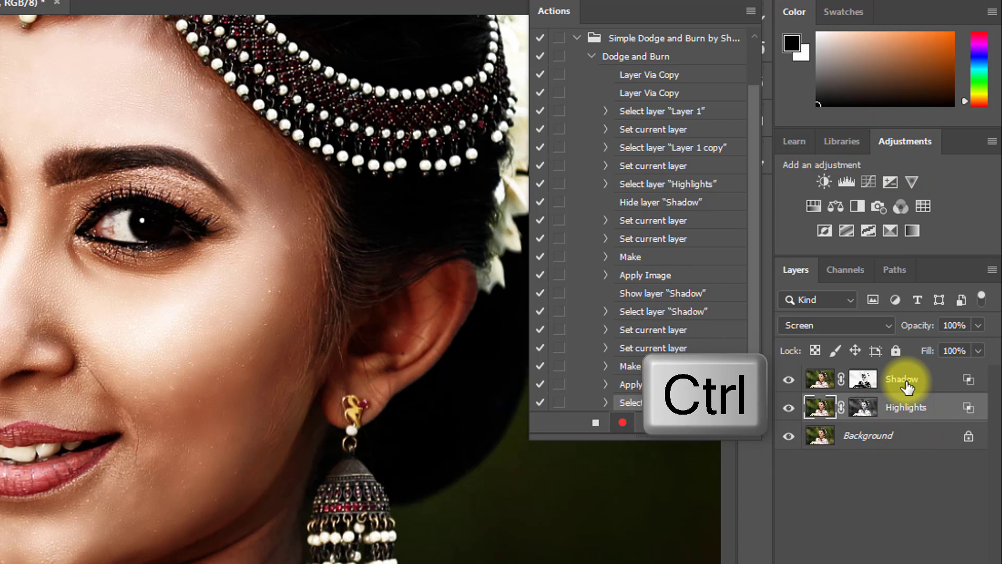
pyautogui.keyDown('ctrl'); pyautogui.click(907, 387); pyautogui.keyUp('ctrl')
pyautogui.hotkey('ctrl', 'g')
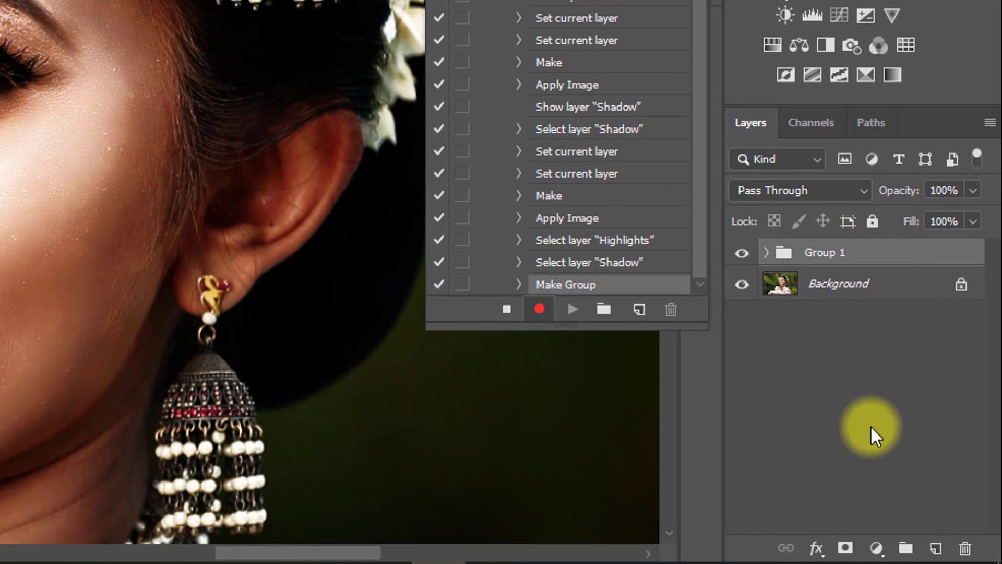
# Add a layer mask to Group 1 and fill it with Apply Image, Invert unchecked
pyautogui.click(845, 547)
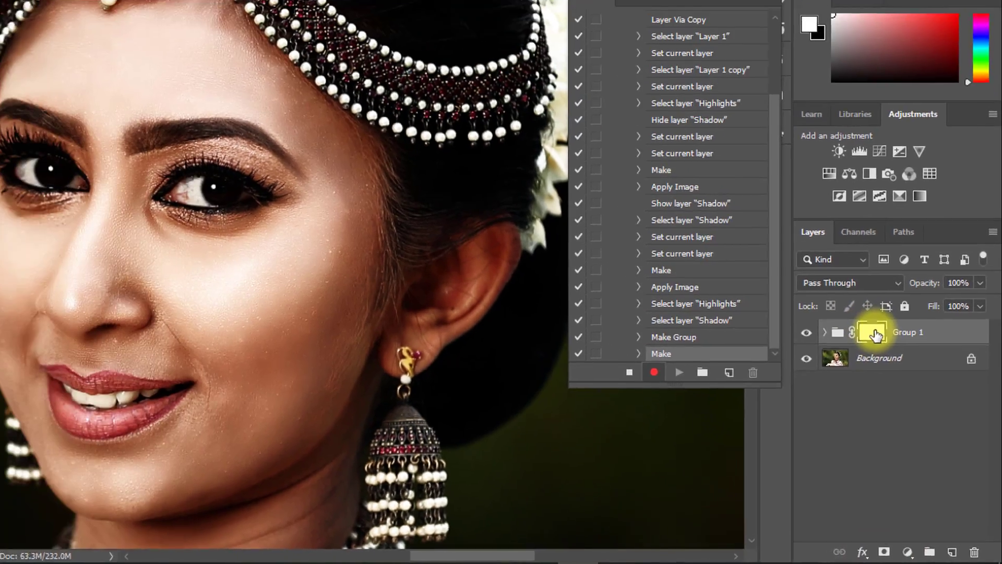
pyautogui.click(127, 13)
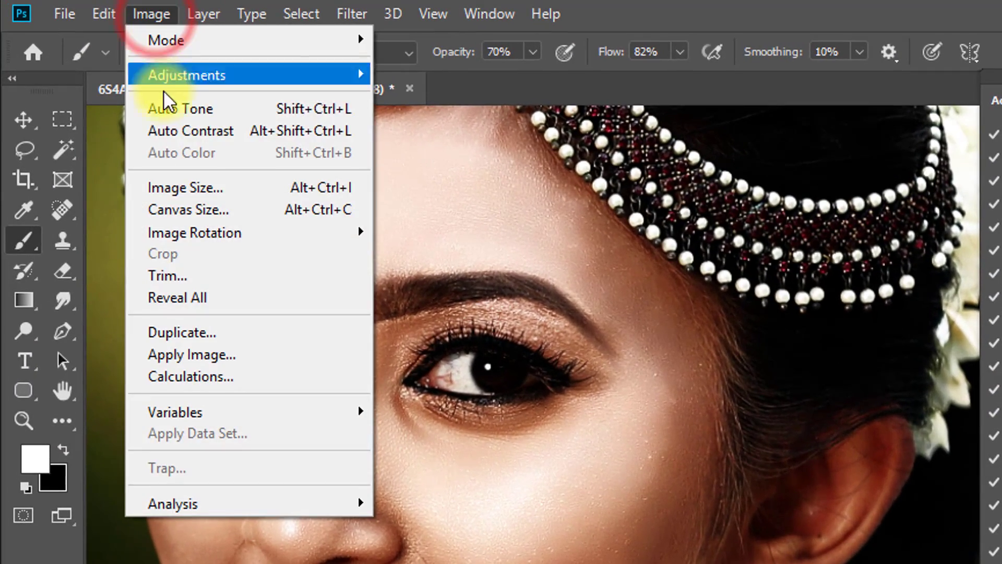
pyautogui.click(212, 354)
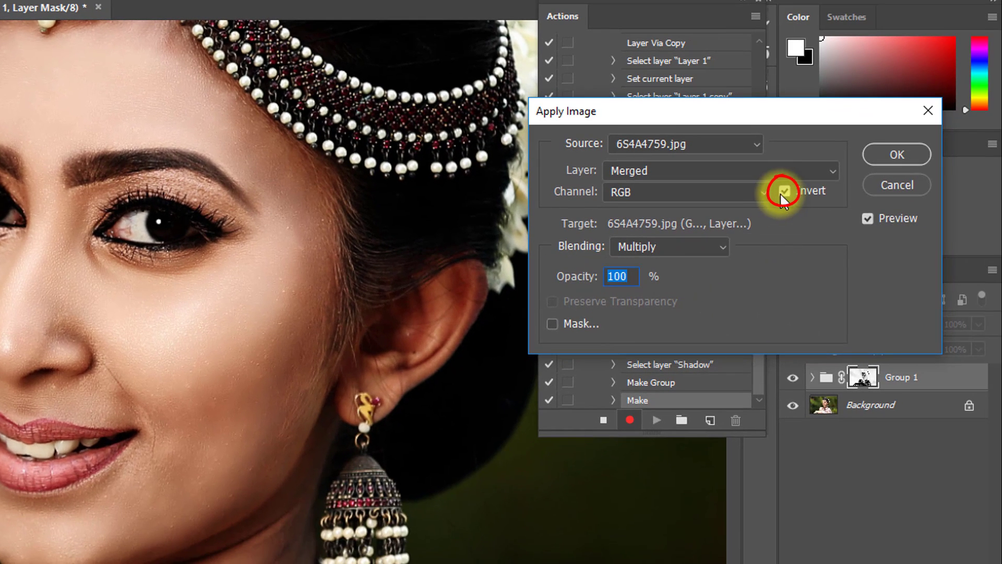
pyautogui.click(782, 193)
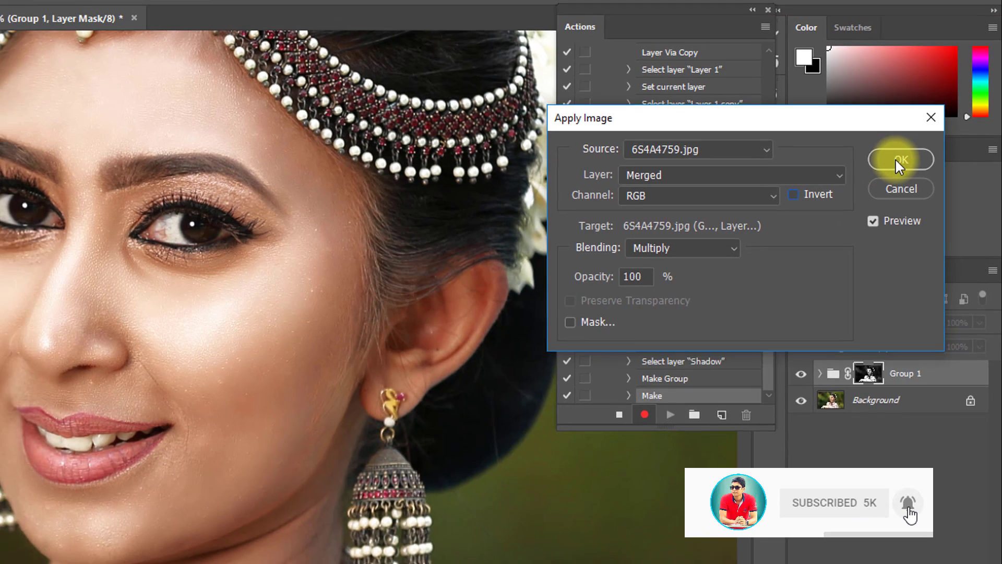
pyautogui.click(893, 154)
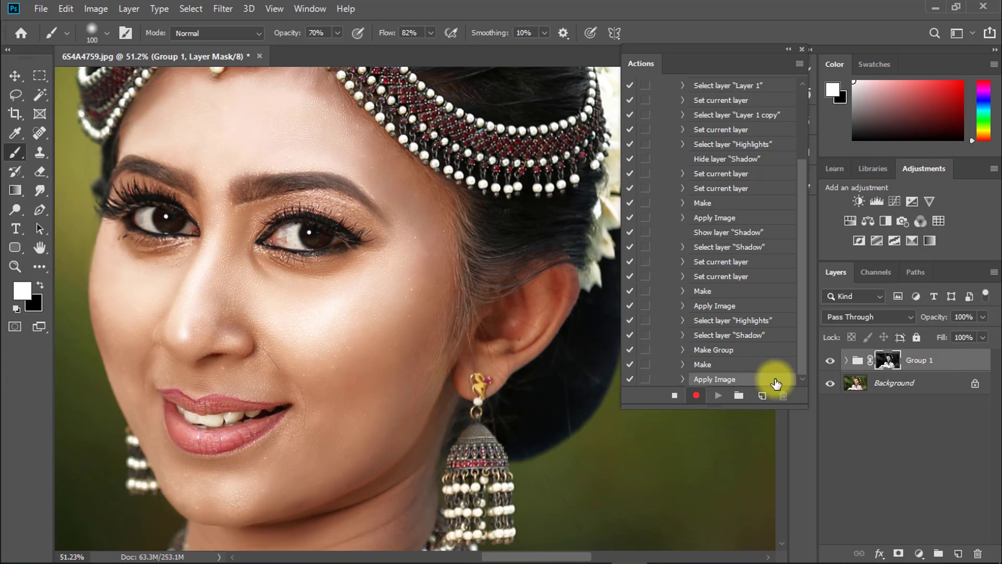
# Toggle Group 1 off and on to compare, zooming out to the full portrait and back onto the face
pyautogui.click(830, 360)
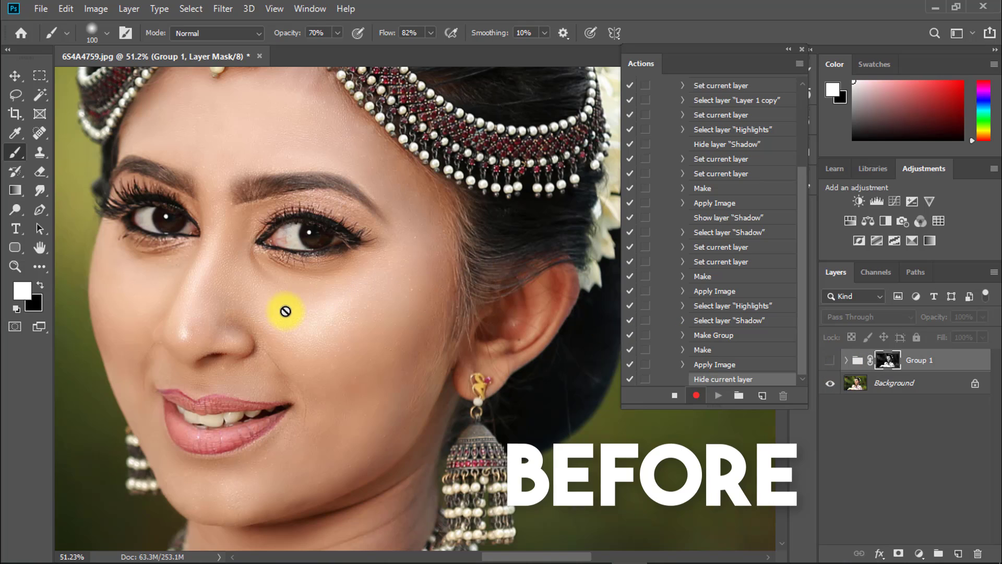
pyautogui.keyDown('ctrl'); pyautogui.keyDown('alt'); pyautogui.click(269, 299); pyautogui.keyUp('alt'); pyautogui.keyUp('ctrl')
pyautogui.keyDown('ctrl'); pyautogui.keyDown('alt'); pyautogui.click(309, 320); pyautogui.keyUp('alt'); pyautogui.keyUp('ctrl')
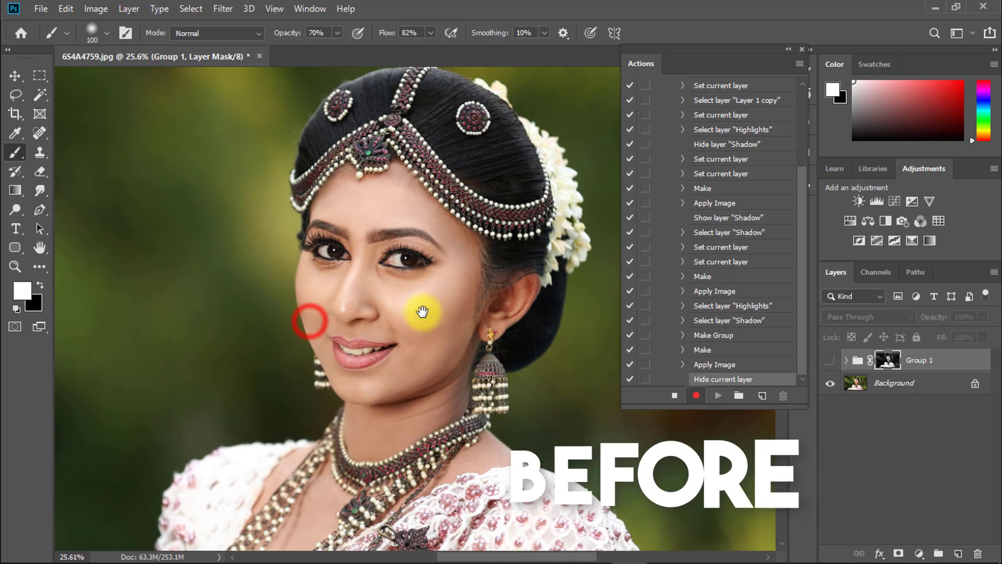
pyautogui.keyDown('ctrl'); pyautogui.click(374, 288); pyautogui.keyUp('ctrl')
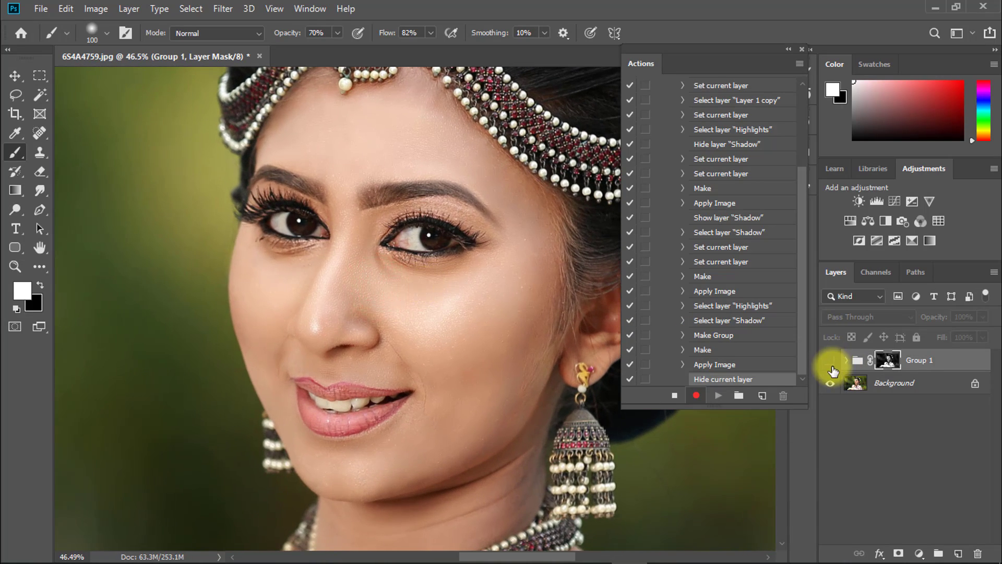
pyautogui.click(831, 361)
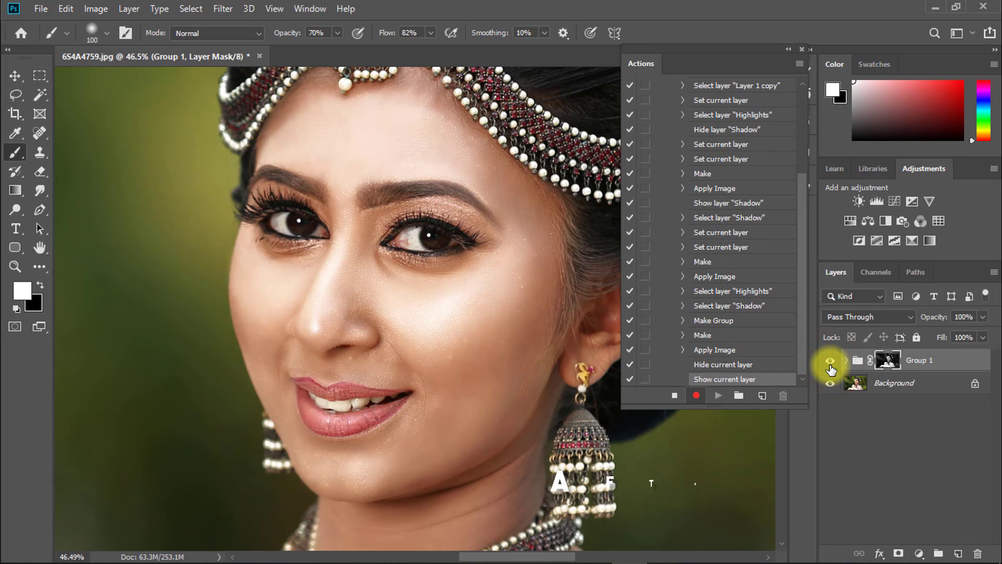
pyautogui.click(831, 361)
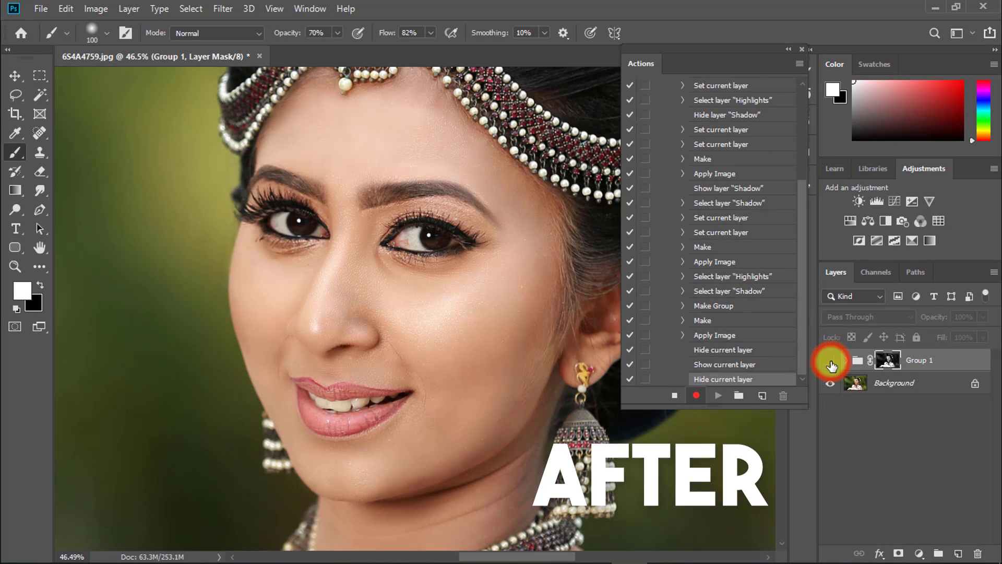
pyautogui.click(830, 361)
# Set Group 1's opacity to 80% and toggle its visibility to compare before and after
pyautogui.moveTo(934, 322); pyautogui.dragTo(913, 321)
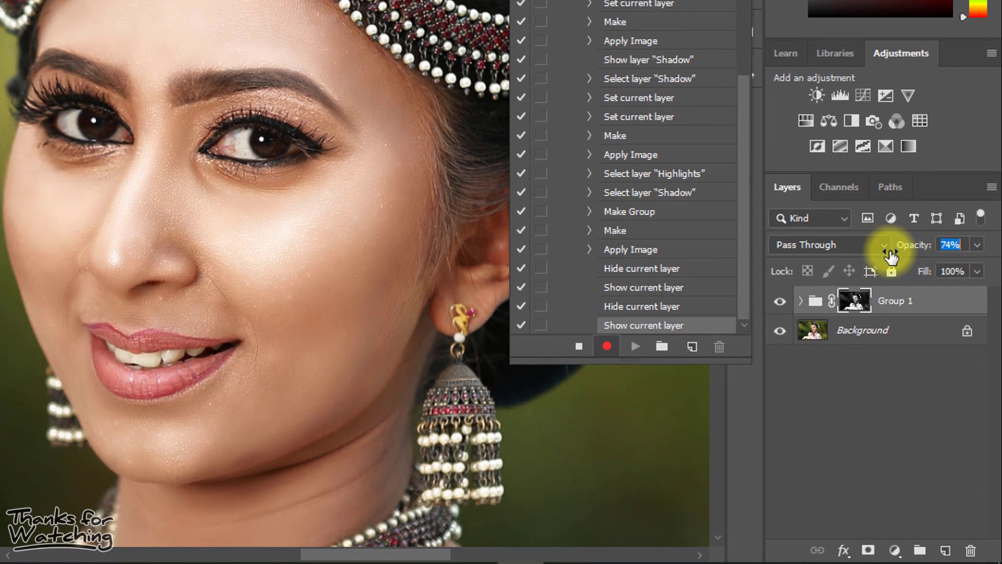
pyautogui.moveTo(887, 256); pyautogui.dragTo(885, 256)
pyautogui.click(254, 204)
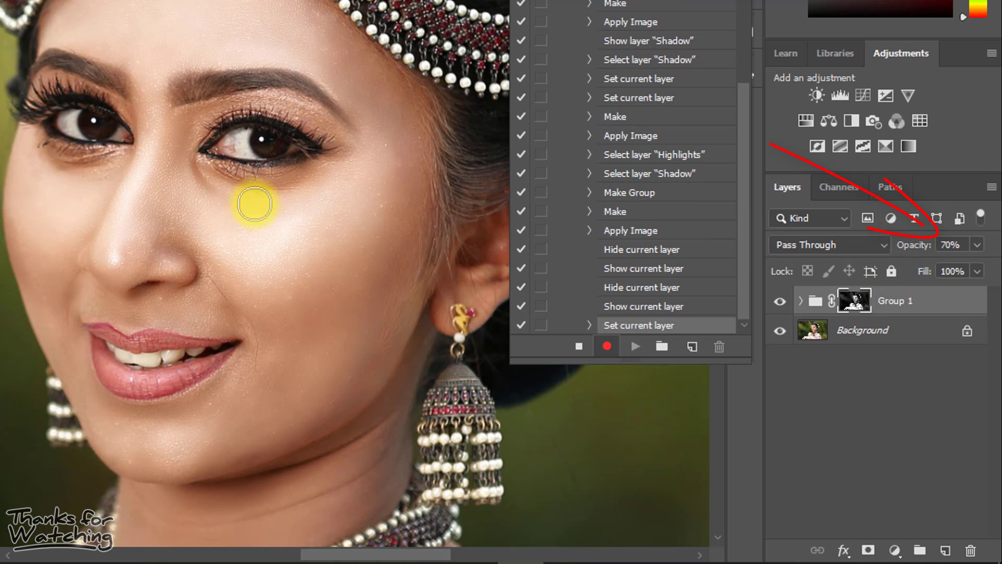
pyautogui.press('Return')
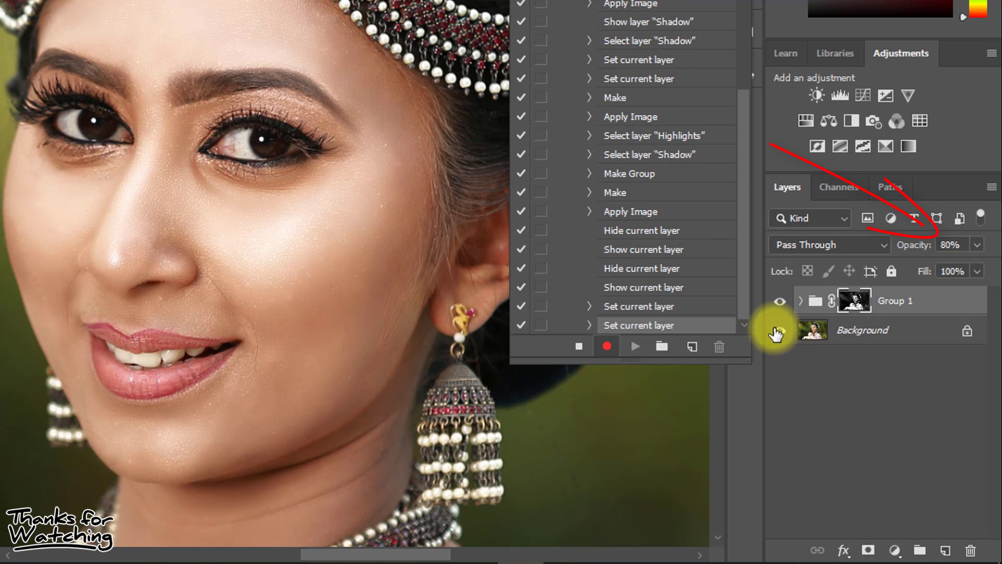
pyautogui.click(780, 302)
pyautogui.click(780, 302)
pyautogui.click(780, 301)
pyautogui.click(780, 302)
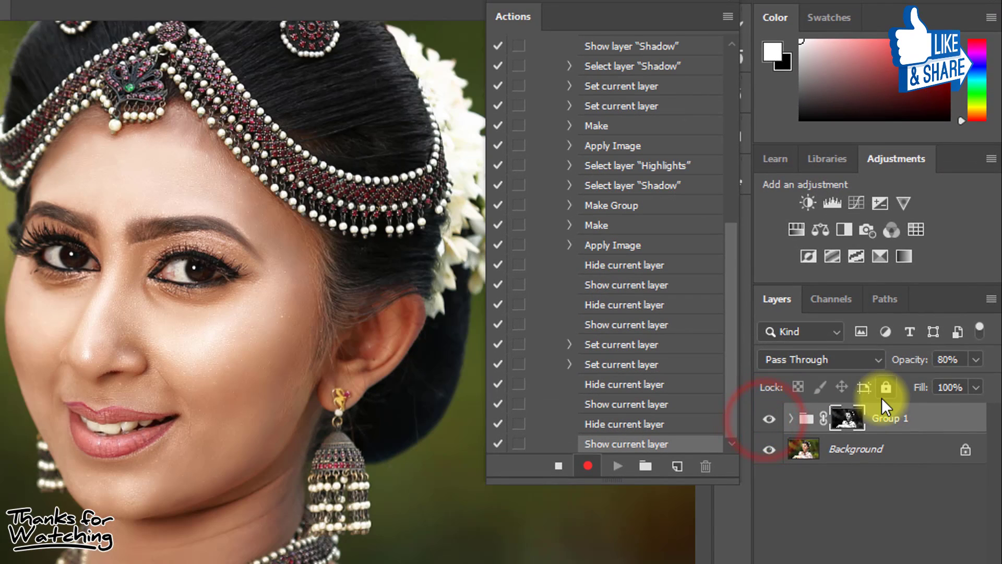
# Turn on the dialog toggle for the Highlights blend-range step in the action
pyautogui.scroll(5, 600, 314)
pyautogui.click(569, 282)
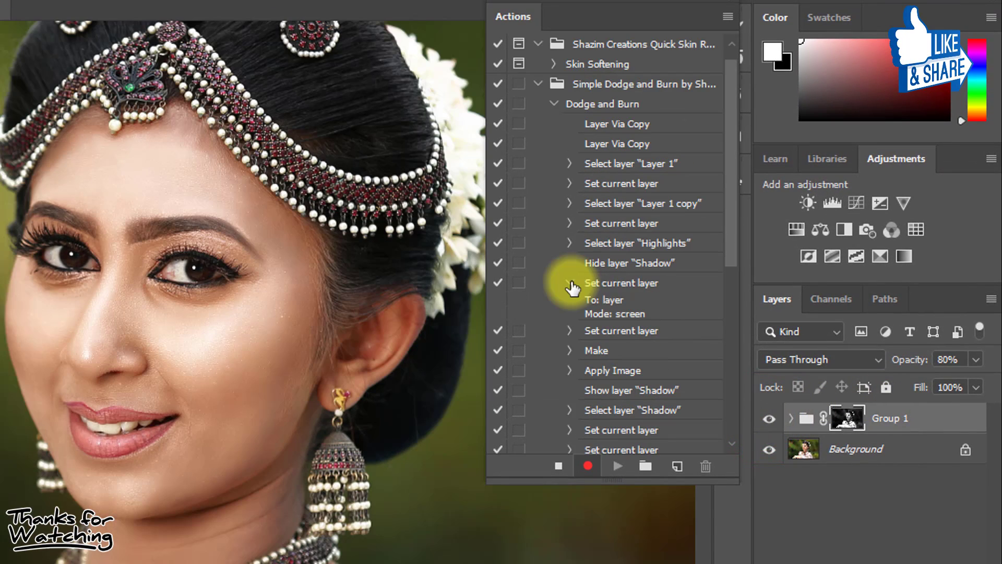
pyautogui.click(570, 282)
pyautogui.click(571, 302)
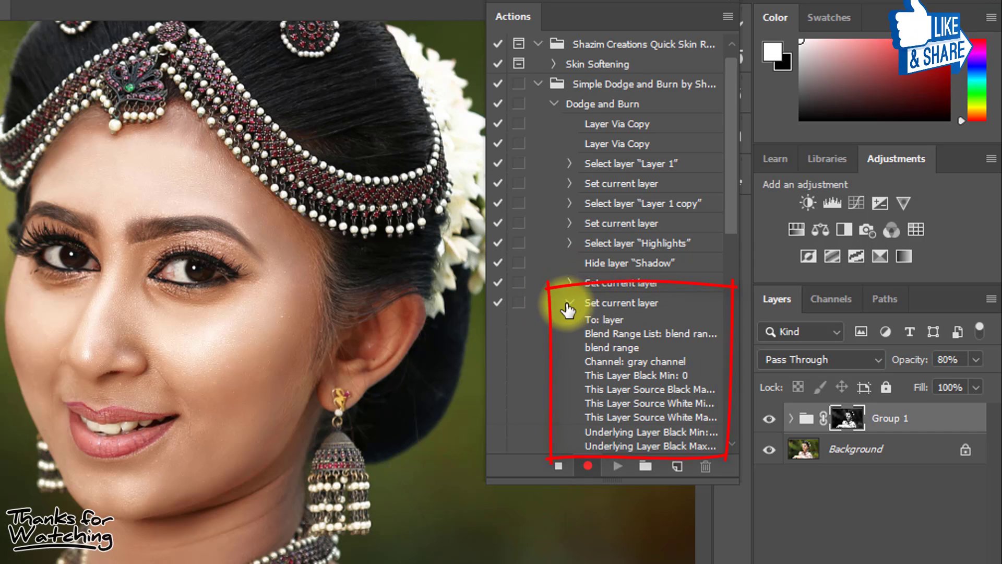
pyautogui.click(569, 302)
pyautogui.click(517, 302)
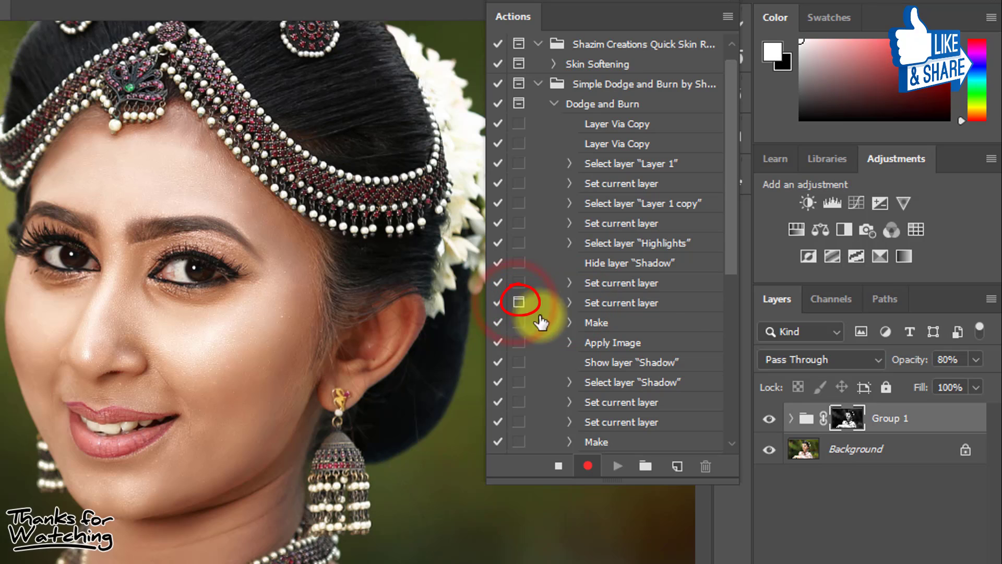
# Turn on the dialog toggle for the Shadow blend-range step
pyautogui.scroll(-2, 671, 339)
pyautogui.click(569, 382)
pyautogui.click(569, 382)
pyautogui.scroll(-3, 570, 334)
pyautogui.click(571, 324)
pyautogui.click(571, 323)
pyautogui.click(517, 322)
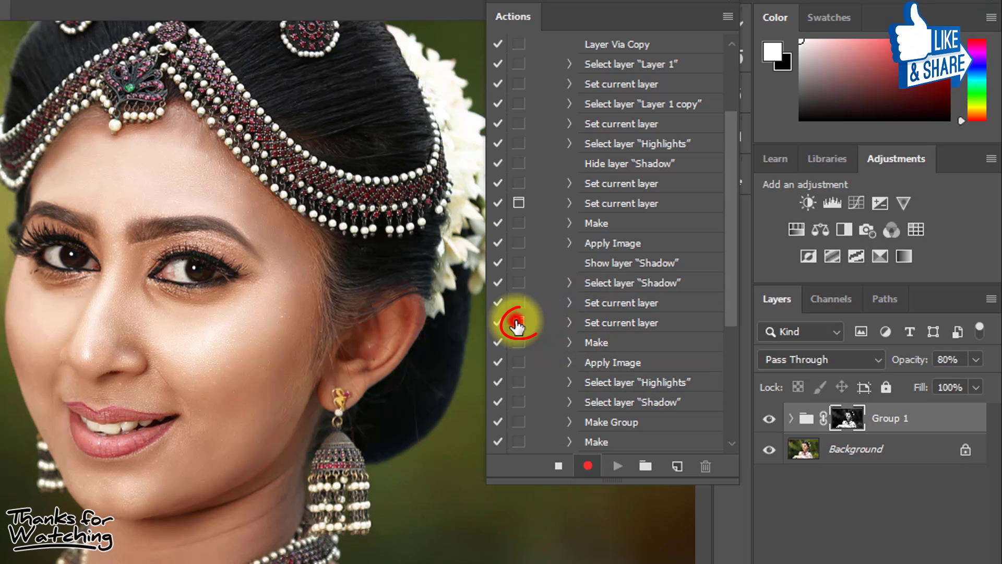
# Turn on the dialog toggles for all three recorded Apply Image steps
pyautogui.scroll(-3, 584, 323)
pyautogui.click(571, 304)
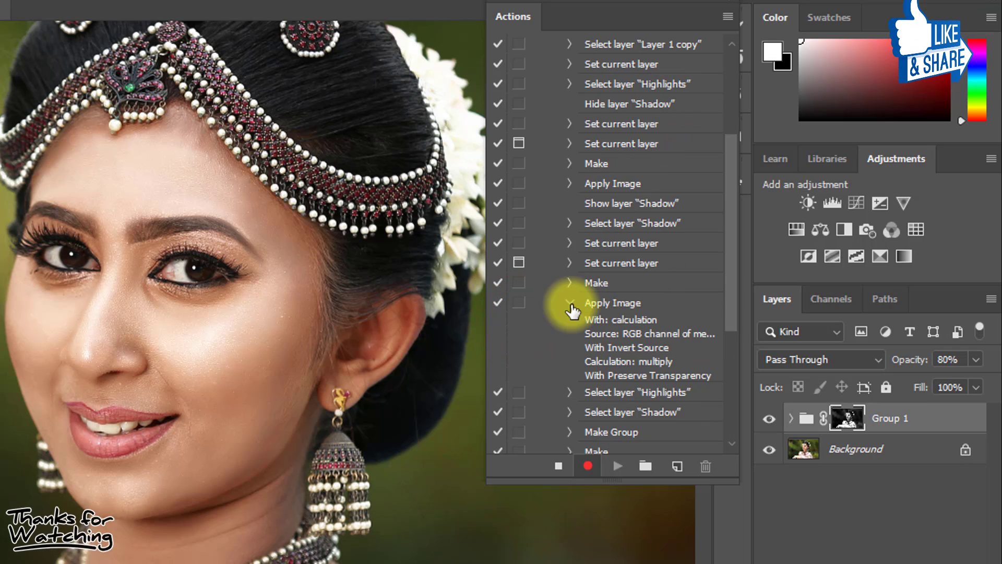
pyautogui.click(571, 305)
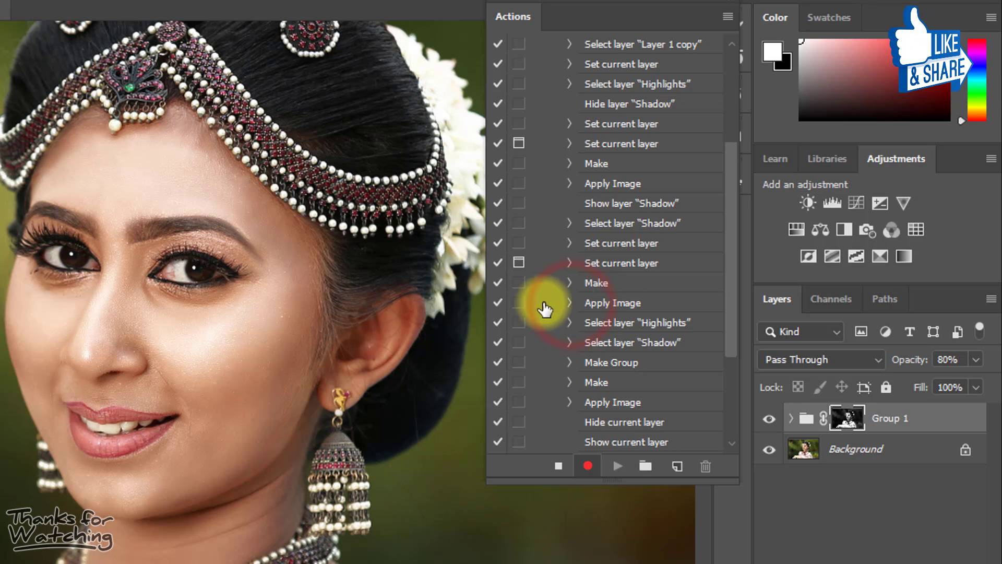
pyautogui.click(518, 303)
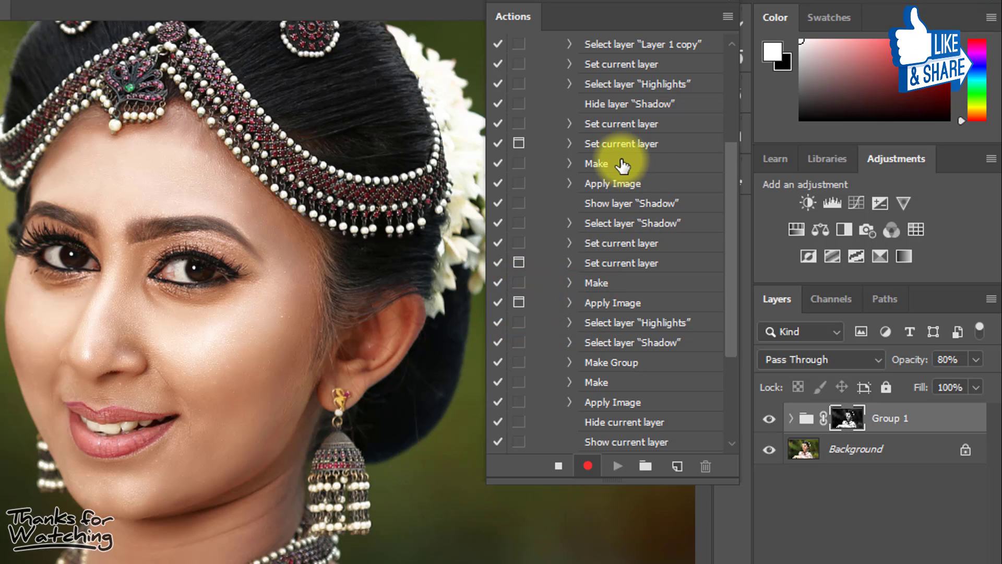
pyautogui.scroll(2, 649, 177)
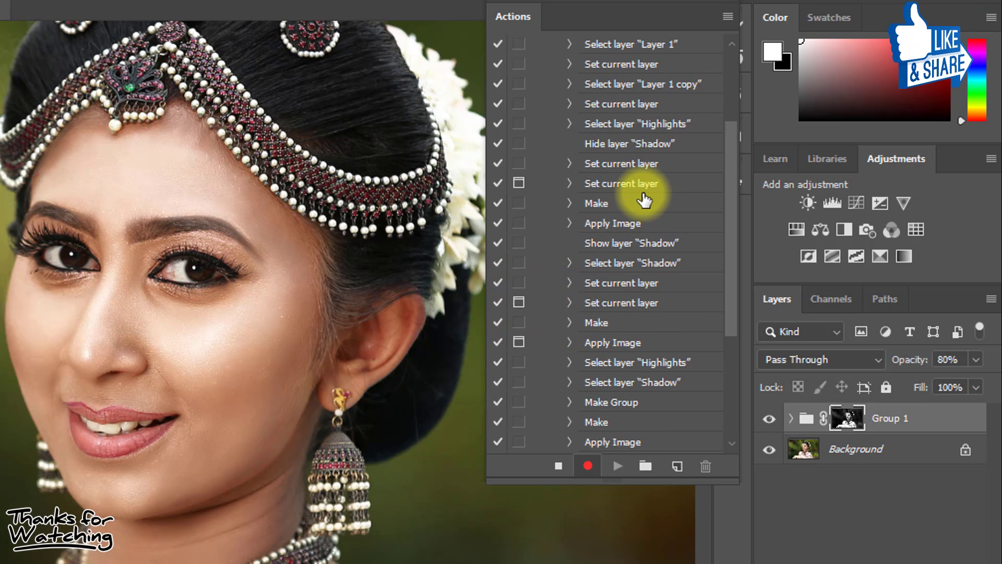
pyautogui.click(518, 223)
pyautogui.scroll(-3, 649, 326)
pyautogui.scroll(-2, 659, 339)
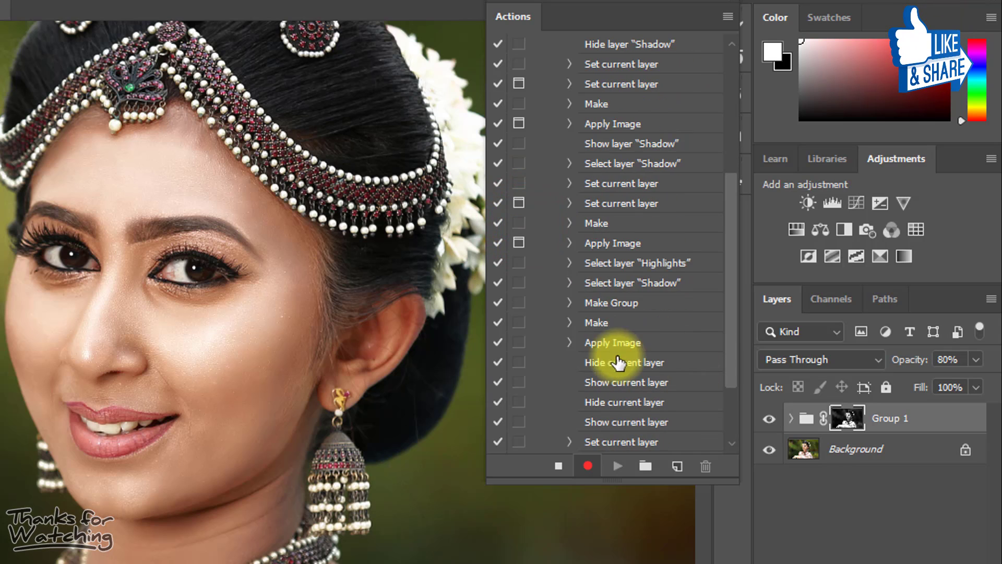
pyautogui.click(518, 342)
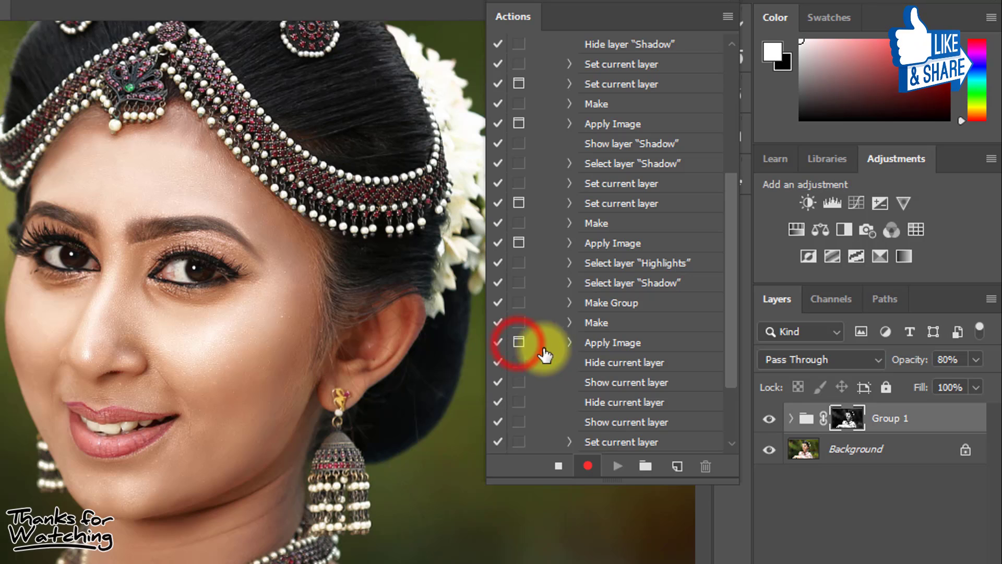
pyautogui.scroll(-2, 659, 399)
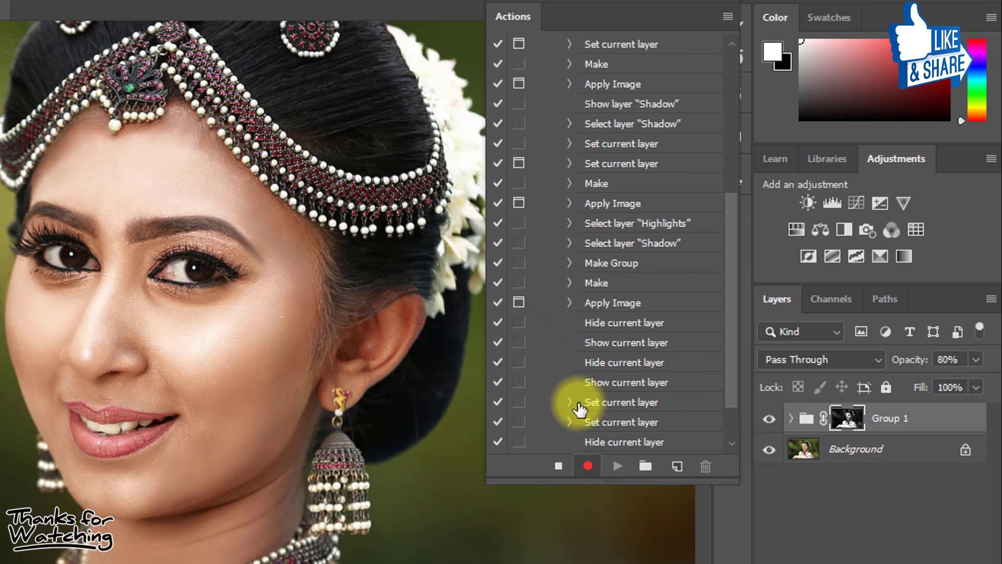
pyautogui.click(571, 303)
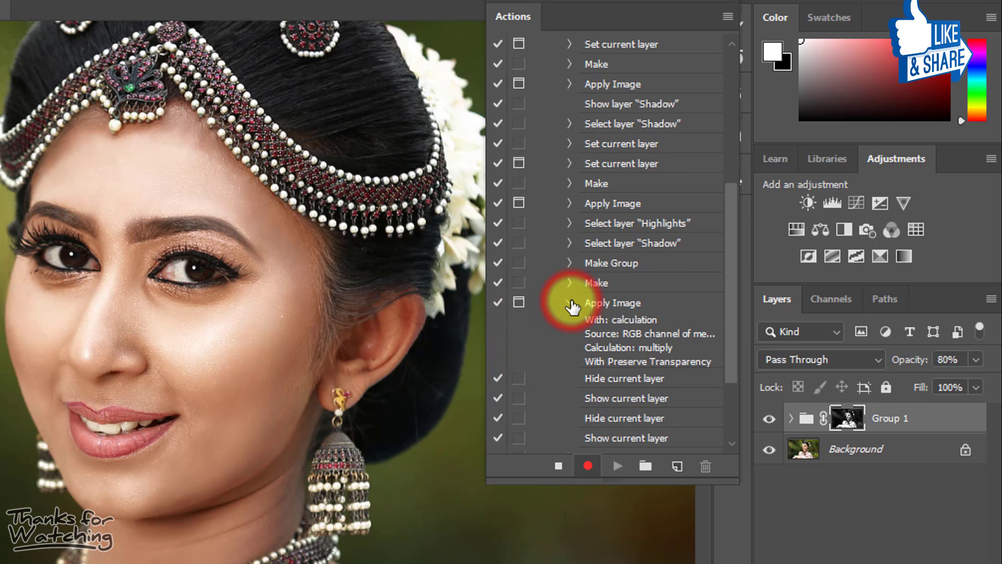
pyautogui.click(570, 303)
# Stop recording the Dodge and Burn action and collapse its step list
pyautogui.scroll(-3, 661, 365)
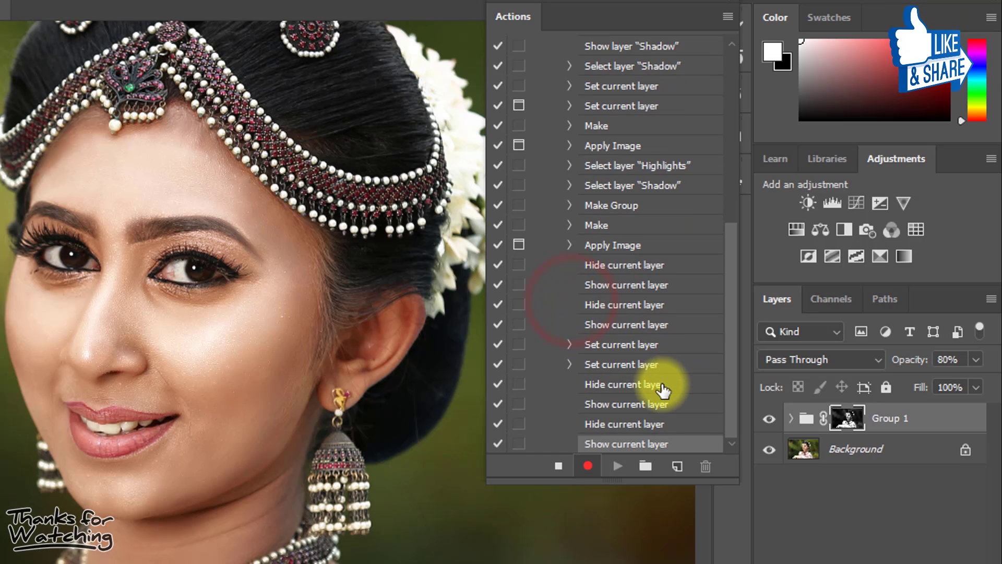
pyautogui.click(558, 467)
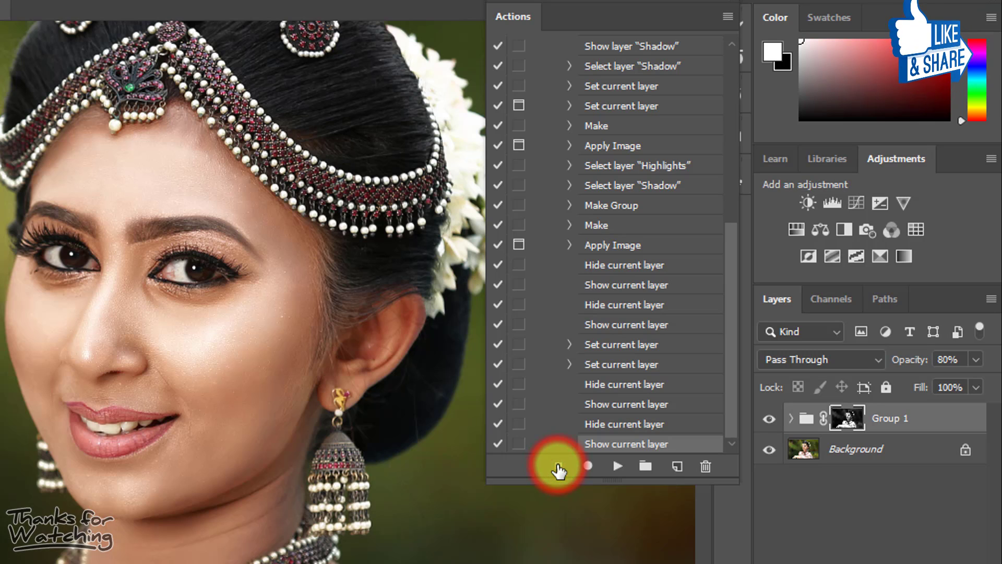
pyautogui.scroll(10, 673, 292)
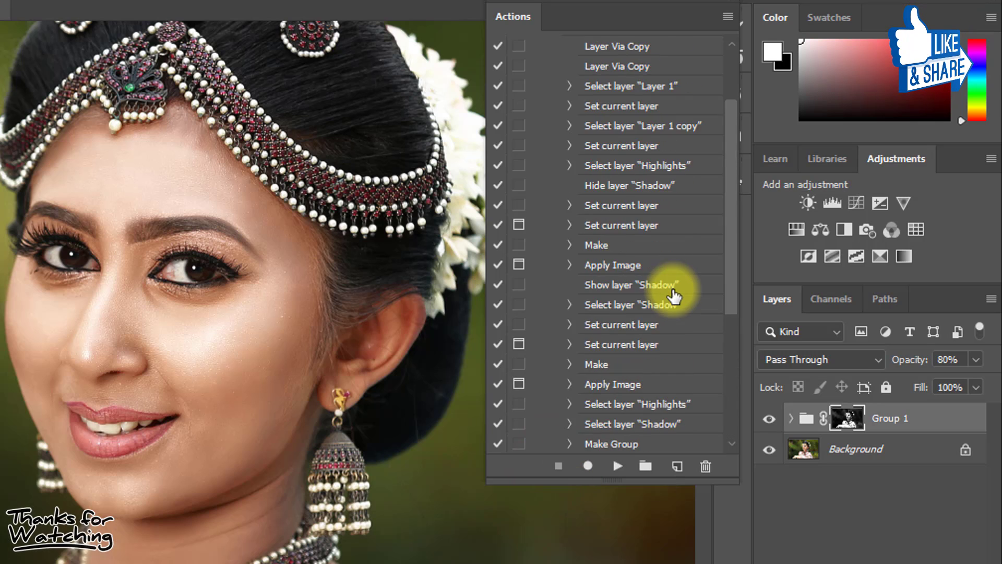
pyautogui.click(557, 126)
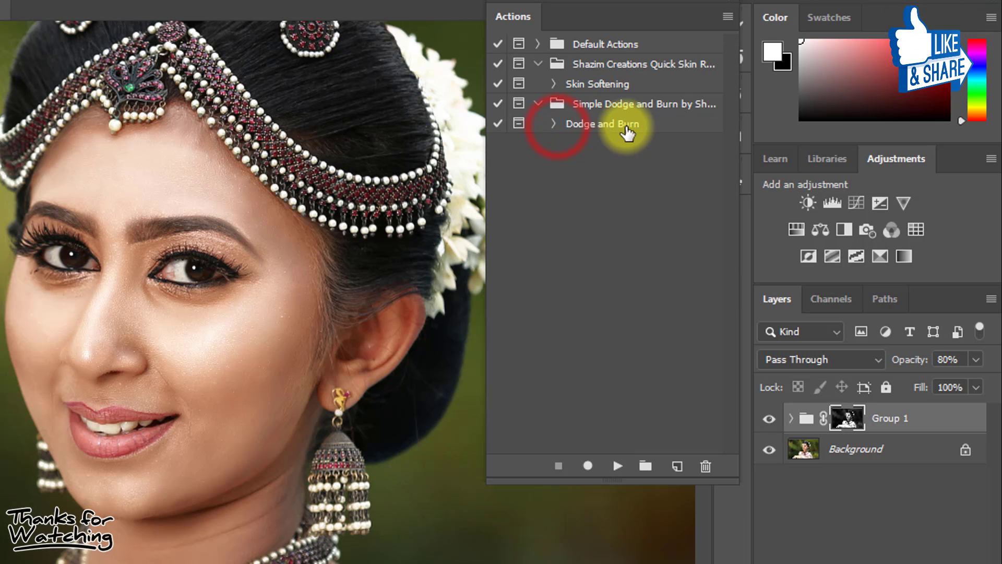
# Zoom in on the bride's face and delete Group 1 to start over
pyautogui.moveTo(142, 329); pyautogui.dragTo(167, 329)
pyautogui.press('Delete')
pyautogui.click(914, 415)
pyautogui.press('Delete')
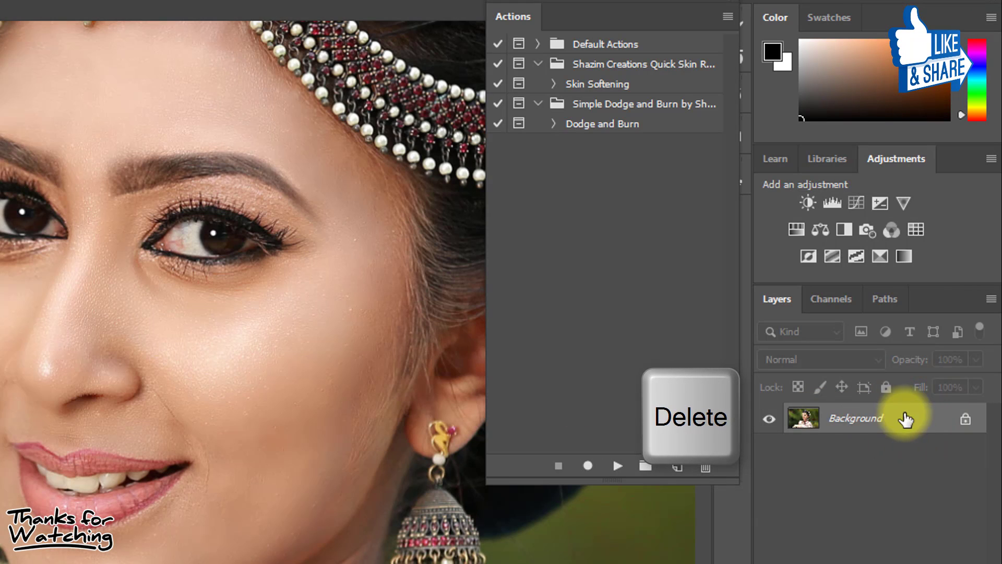
# Play Dodge and Burn, set the Highlights underlying blend range to about 154/224, and confirm Apply Image
pyautogui.click(582, 126)
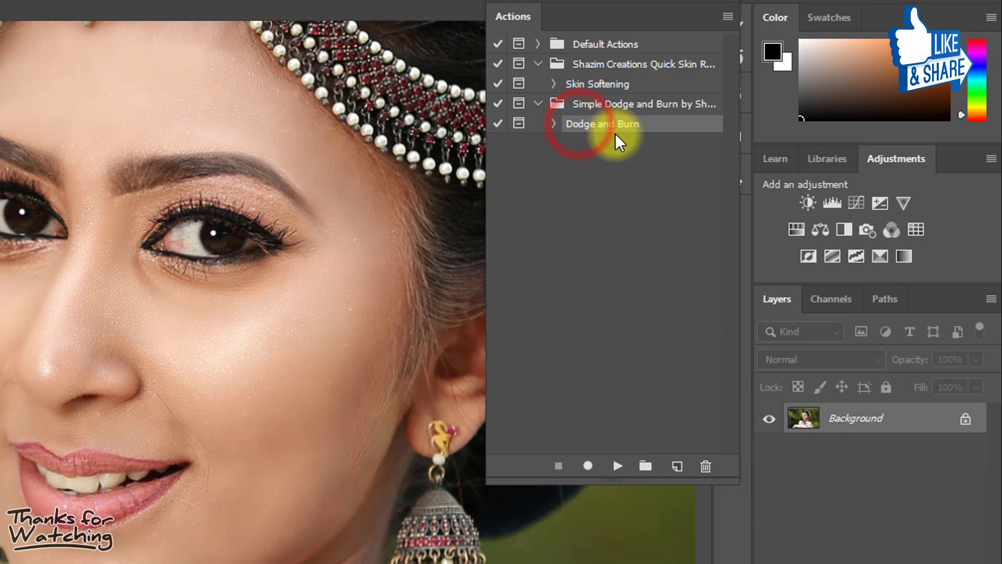
pyautogui.click(615, 465)
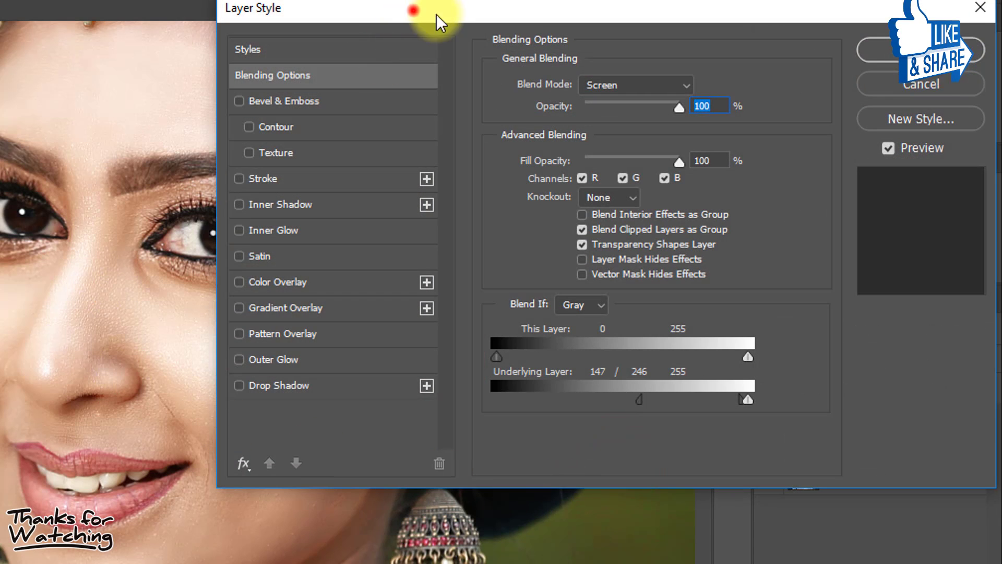
pyautogui.moveTo(437, 14); pyautogui.dragTo(535, 92)
pyautogui.moveTo(861, 483)
pyautogui.mouseDown()
pyautogui.moveTo(833, 482)
pyautogui.moveTo(865, 481)
pyautogui.mouseUp()
pyautogui.moveTo(760, 481)
pyautogui.mouseDown()
pyautogui.moveTo(750, 483)
pyautogui.moveTo(771, 484)
pyautogui.mouseUp()
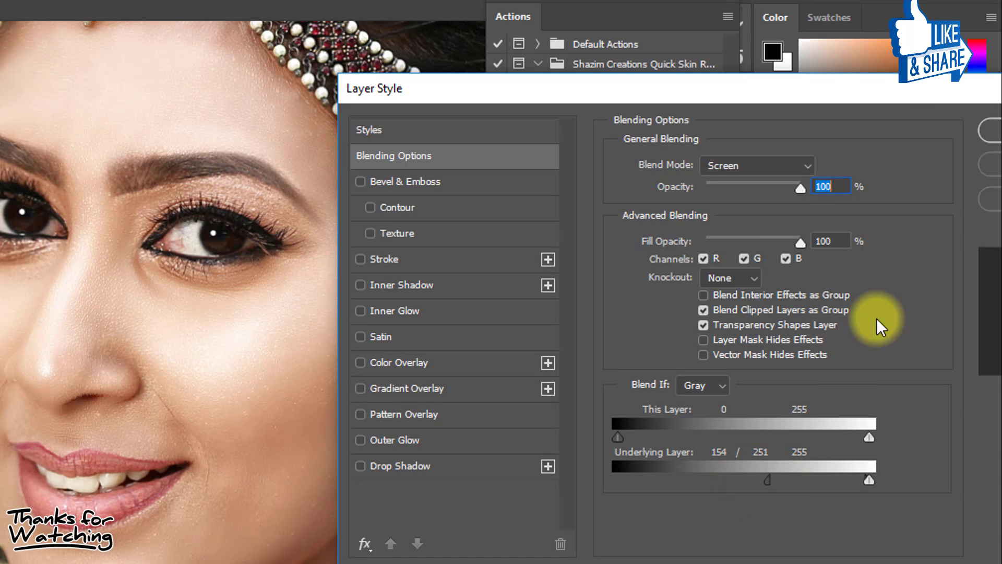
pyautogui.moveTo(935, 101); pyautogui.dragTo(839, 108)
pyautogui.click(885, 130)
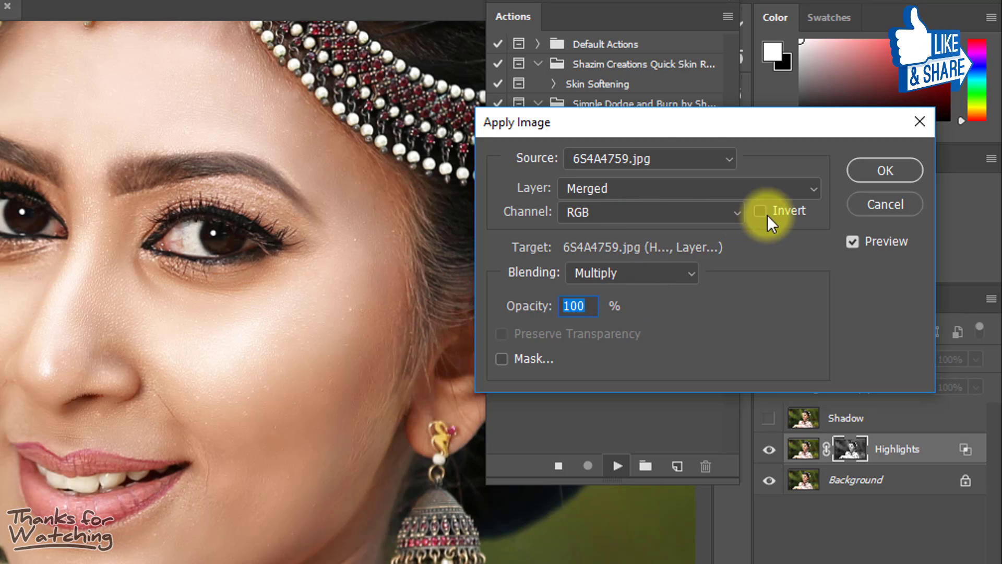
pyautogui.click(882, 171)
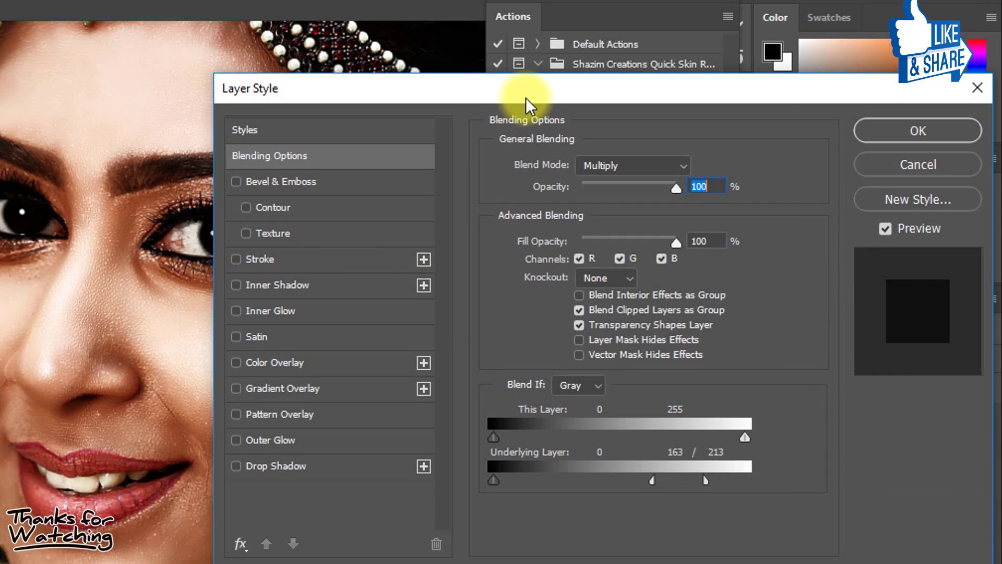
# Split the Shadow layer's underlying blend range to 151/200, then confirm both Apply Image dialogs
pyautogui.moveTo(527, 90); pyautogui.dragTo(652, 85)
pyautogui.moveTo(777, 475); pyautogui.dragTo(757, 472)
pyautogui.moveTo(830, 475)
pyautogui.mouseDown()
pyautogui.moveTo(806, 469)
pyautogui.moveTo(848, 470)
pyautogui.moveTo(775, 472)
pyautogui.moveTo(815, 476)
pyautogui.mouseUp()
pyautogui.moveTo(754, 476)
pyautogui.mouseDown()
pyautogui.moveTo(699, 471)
pyautogui.moveTo(767, 479)
pyautogui.mouseUp()
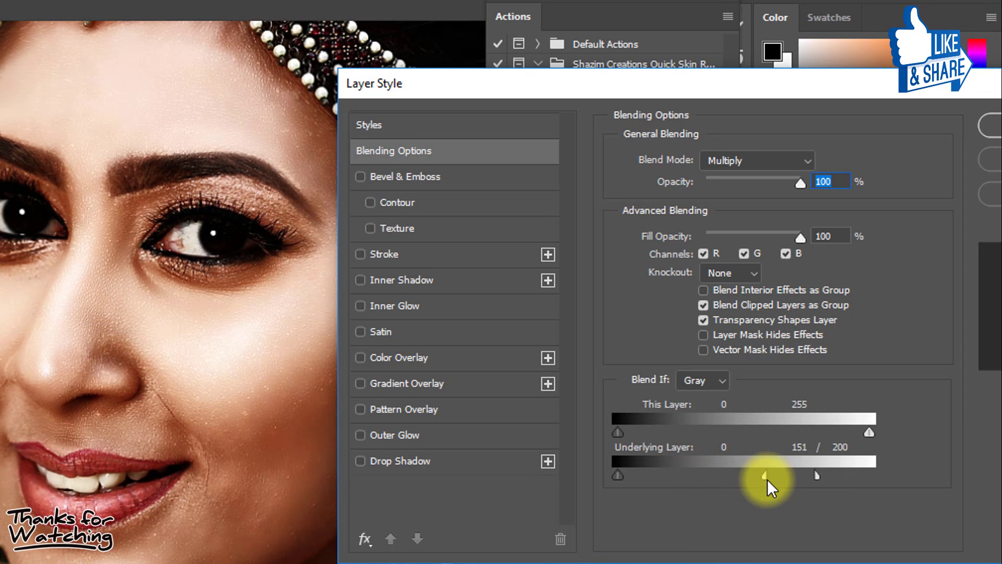
pyautogui.moveTo(908, 85); pyautogui.dragTo(834, 85)
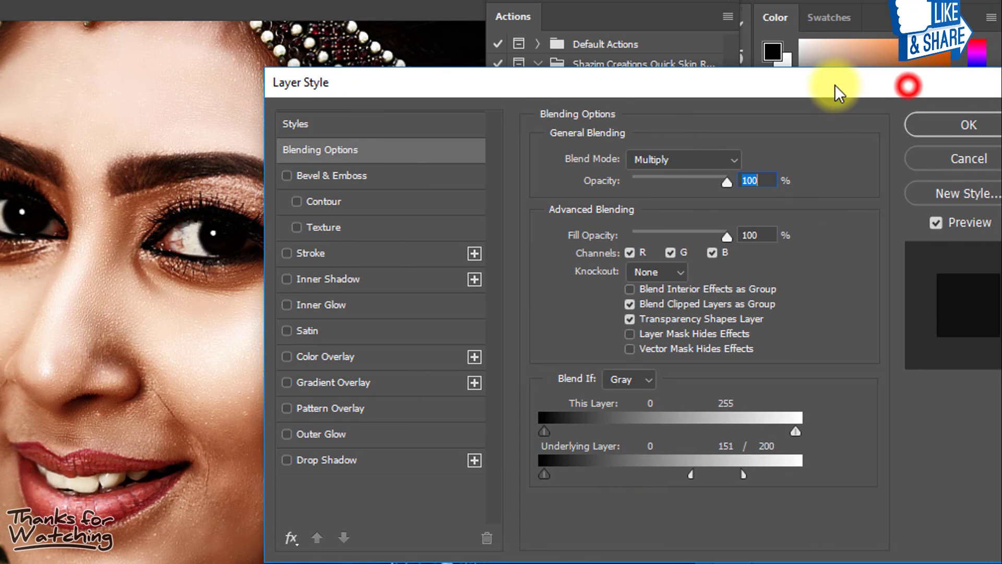
pyautogui.click(929, 124)
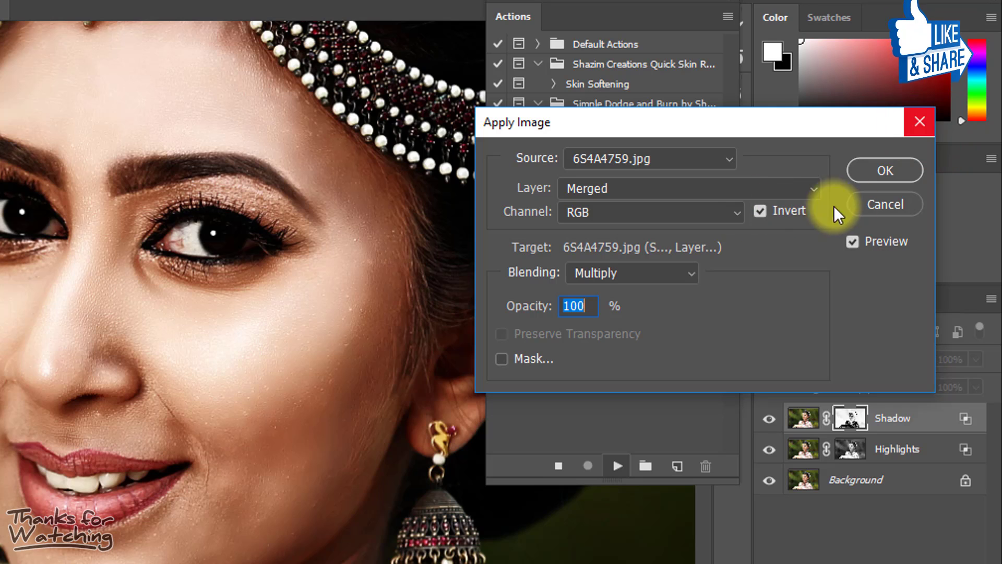
pyautogui.click(888, 168)
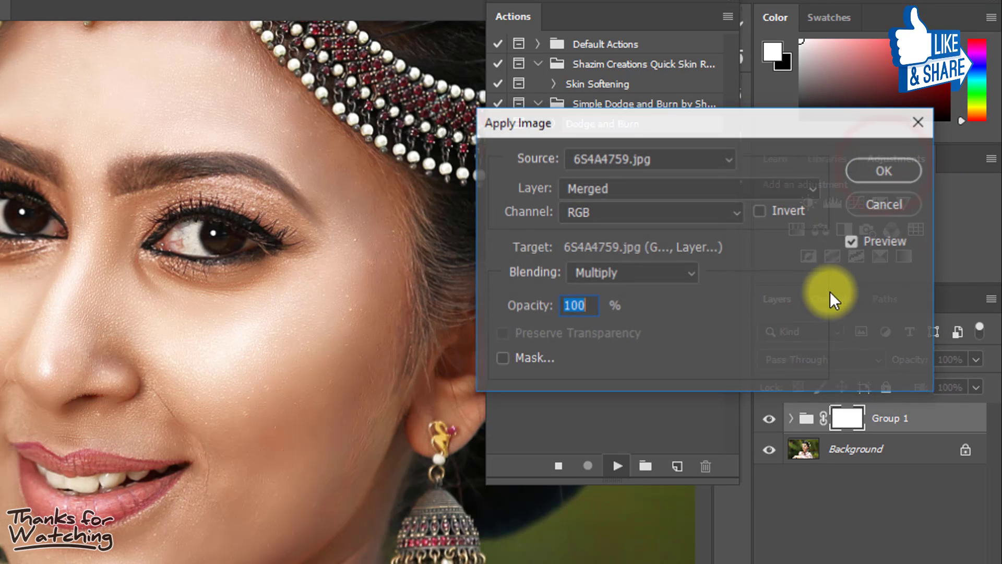
pyautogui.click(869, 170)
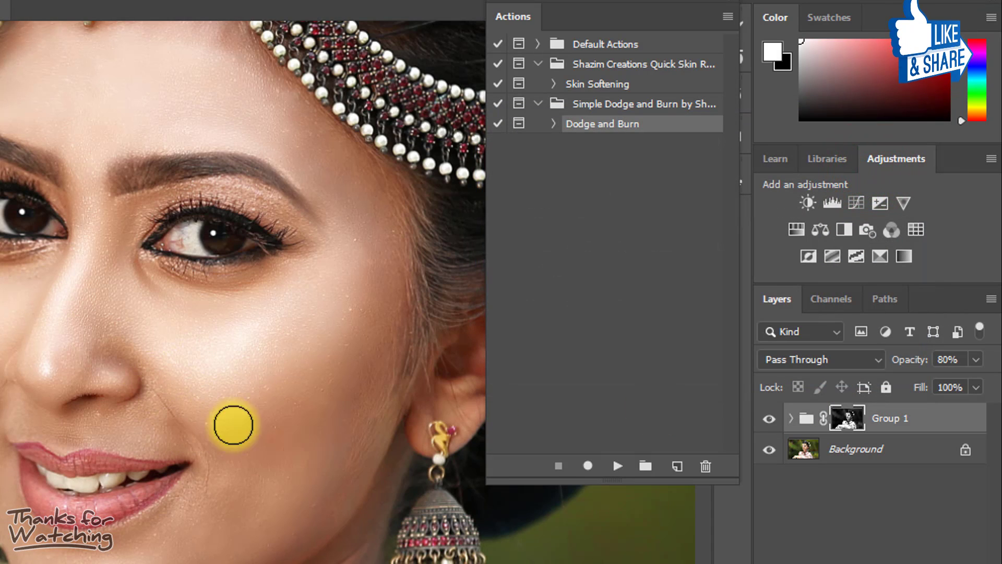
# Compare Group 1 on and off, then delete it to leave only the Background
pyautogui.click(769, 418)
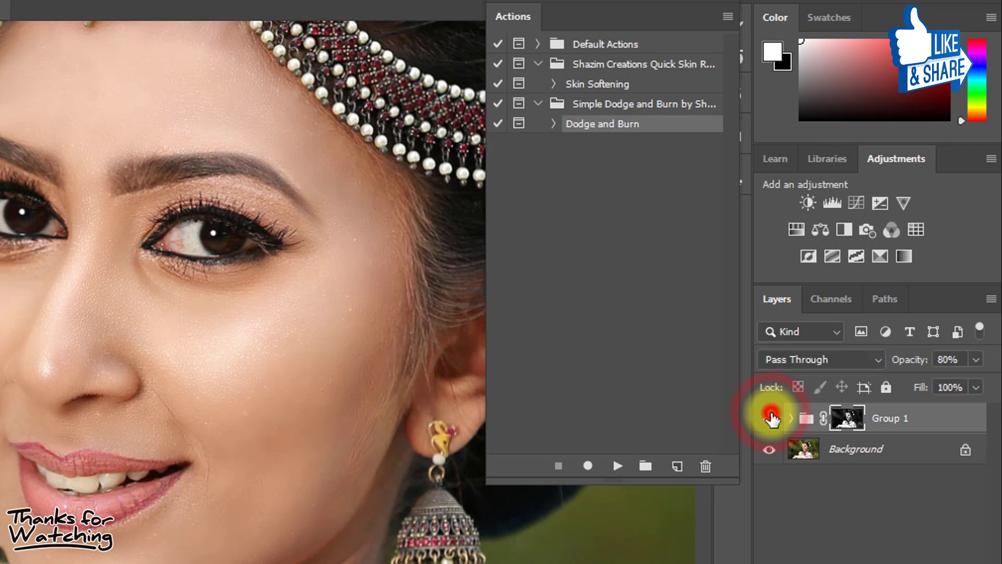
pyautogui.click(770, 418)
pyautogui.keyDown('alt'); pyautogui.click(216, 219); pyautogui.keyUp('alt')
pyautogui.moveTo(118, 269); pyautogui.dragTo(167, 291)
pyautogui.press('Delete')
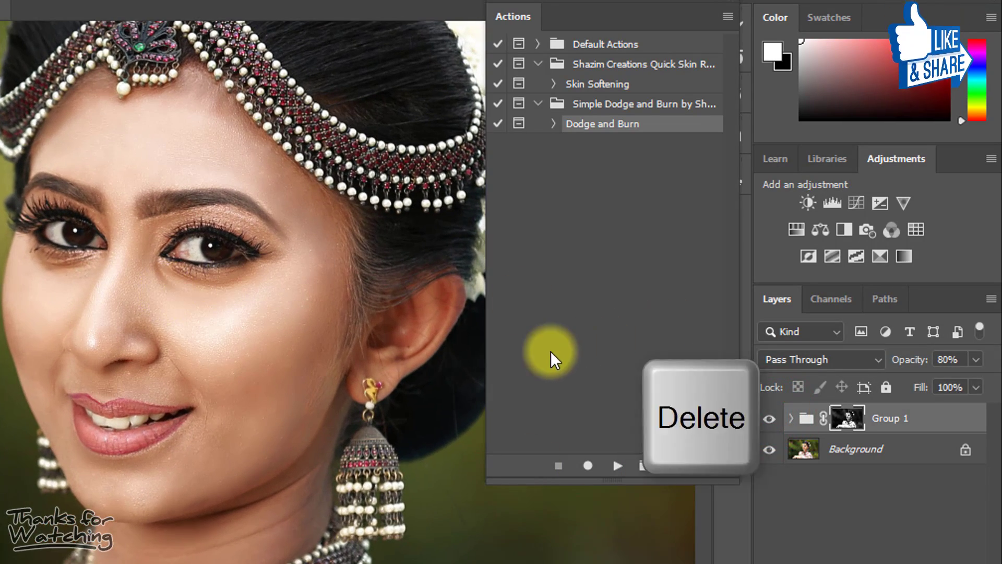
pyautogui.press('Delete')
# Expand Dodge and Burn and enable the dialog toggle on the Highlights blend-range step
pyautogui.click(554, 124)
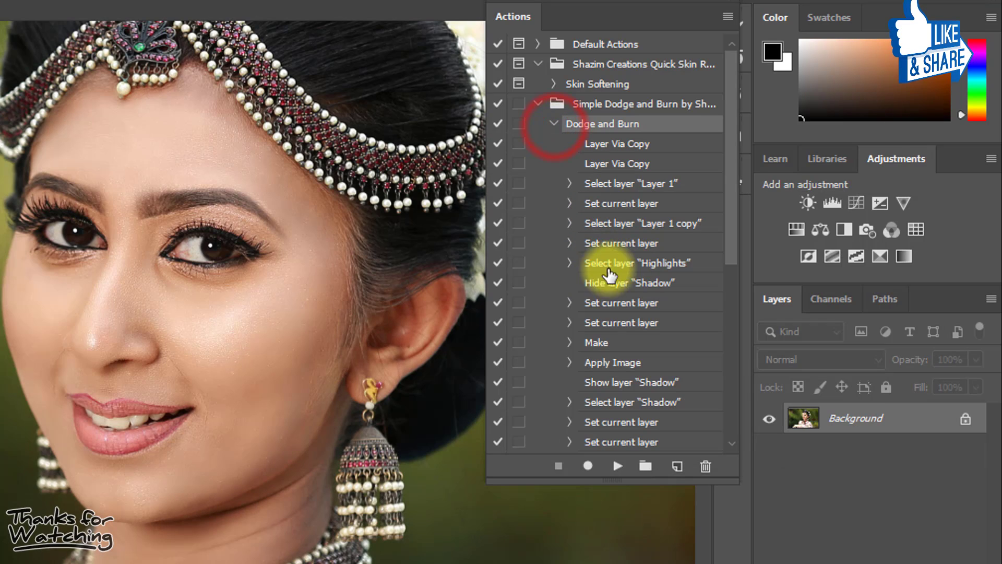
pyautogui.scroll(-2, 621, 313)
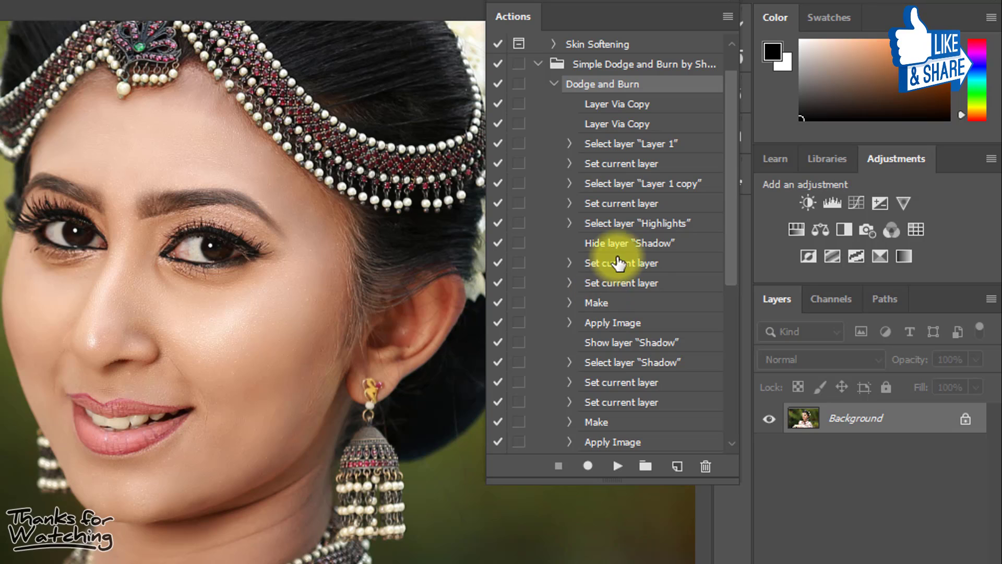
pyautogui.click(569, 262)
pyautogui.click(569, 263)
pyautogui.click(569, 283)
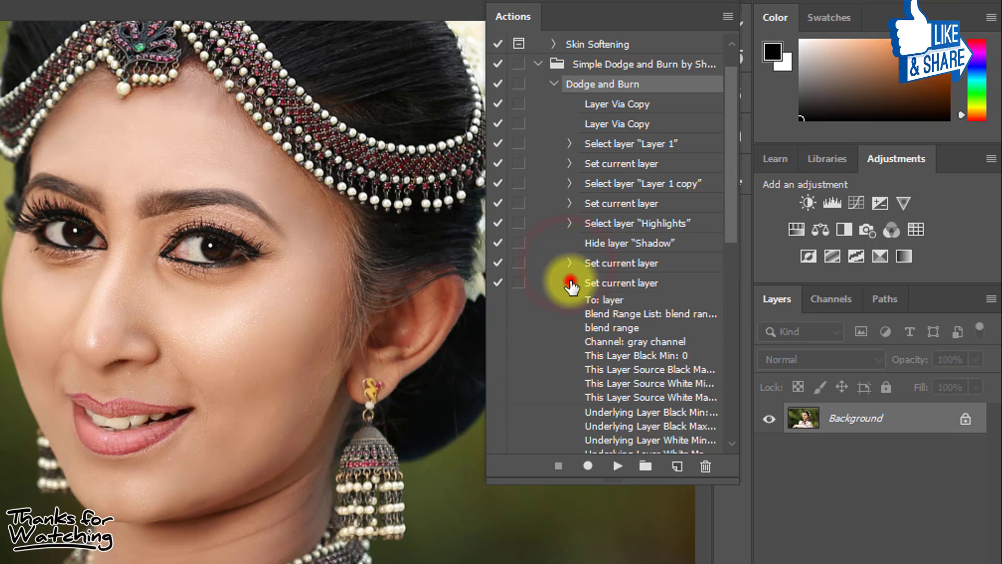
pyautogui.scroll(-1, 641, 340)
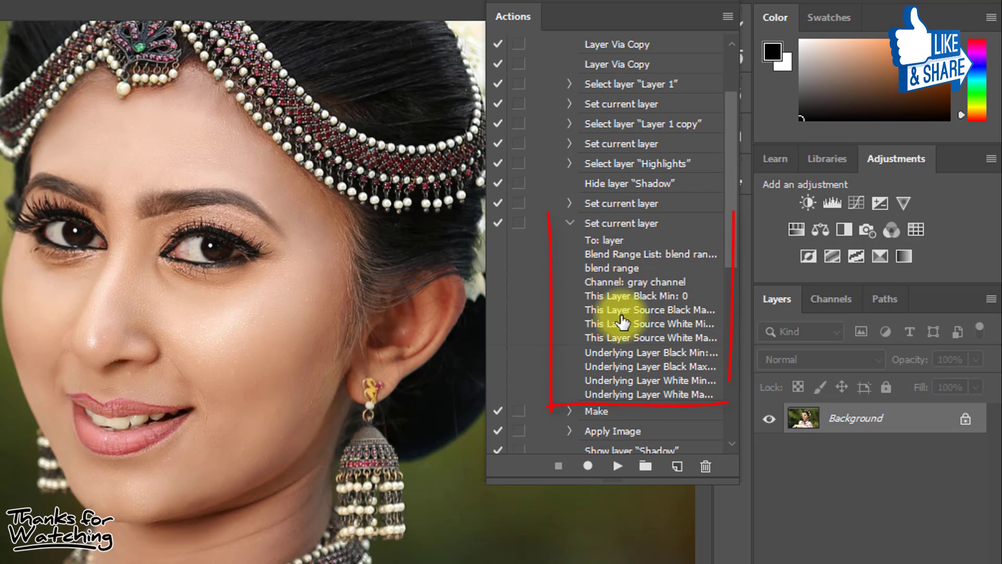
pyautogui.click(572, 223)
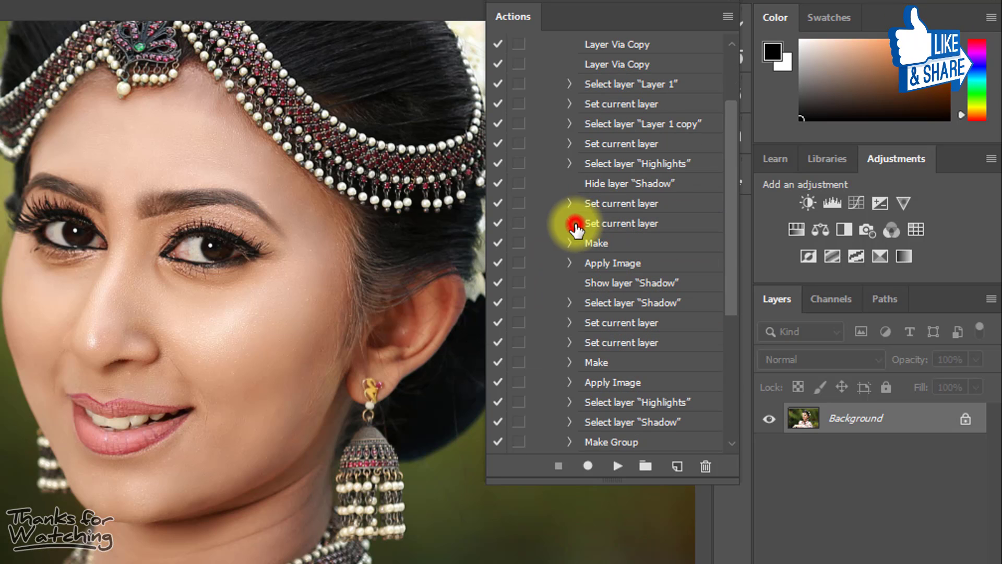
pyautogui.click(518, 223)
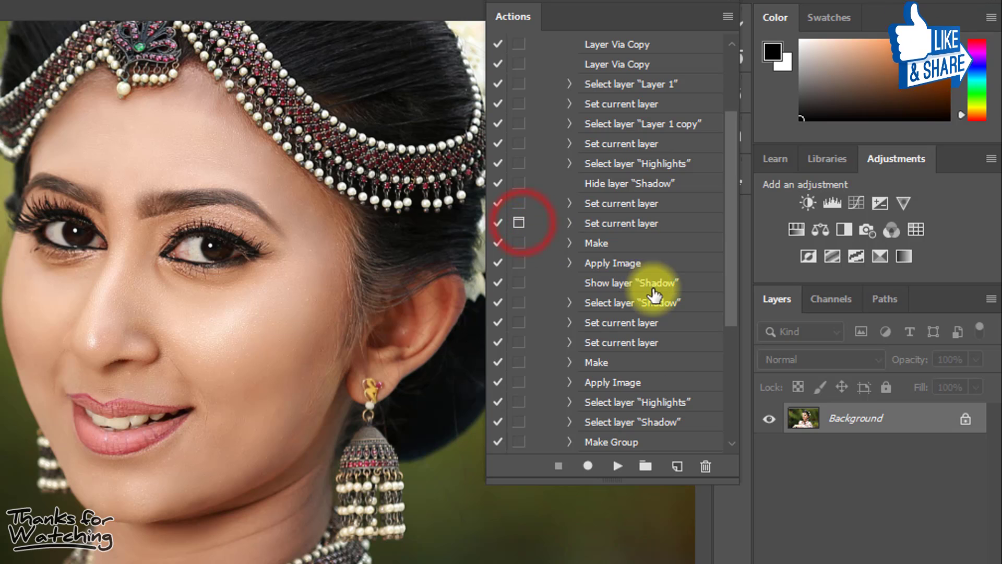
# Enable the dialog toggle on the Shadow blend-range step and collapse the action
pyautogui.scroll(-1, 655, 280)
pyautogui.click(572, 262)
pyautogui.click(571, 263)
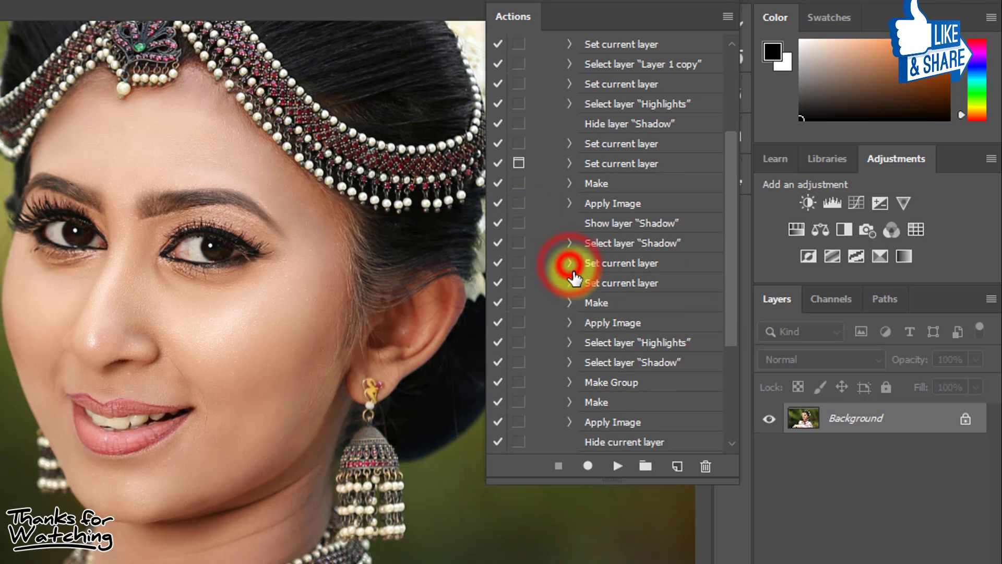
pyautogui.click(571, 283)
pyautogui.scroll(-1, 623, 355)
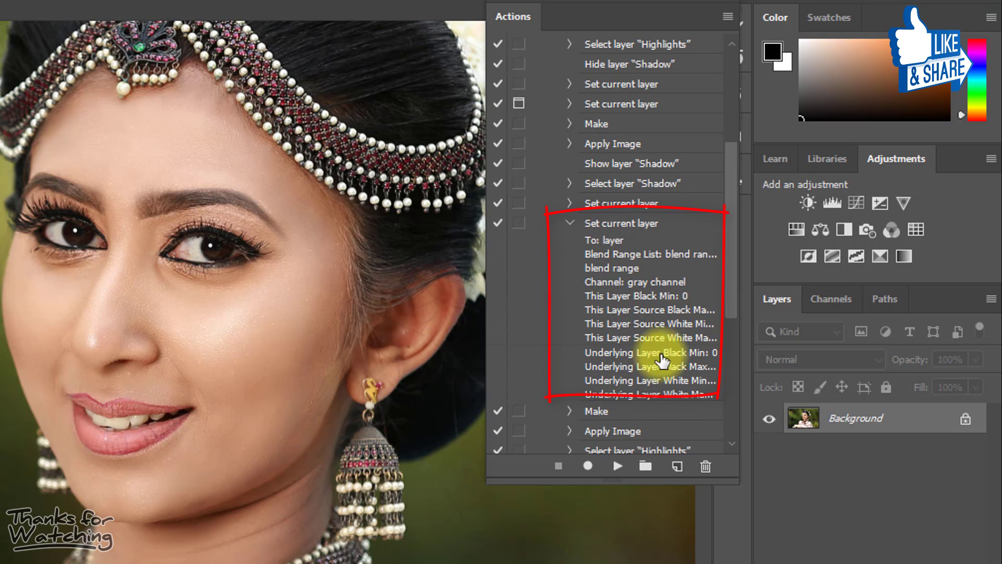
pyautogui.click(519, 223)
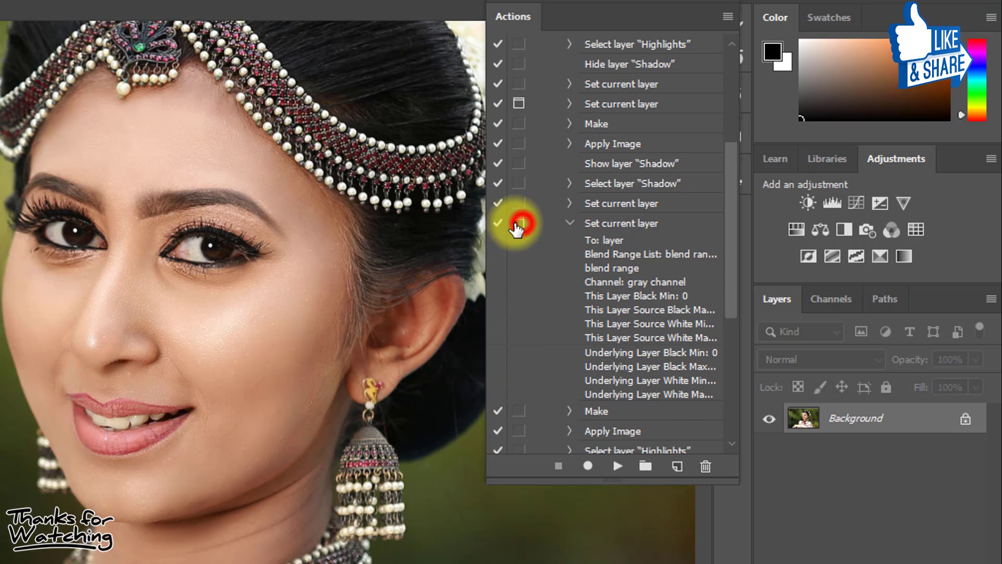
pyautogui.click(569, 226)
pyautogui.scroll(-2, 651, 320)
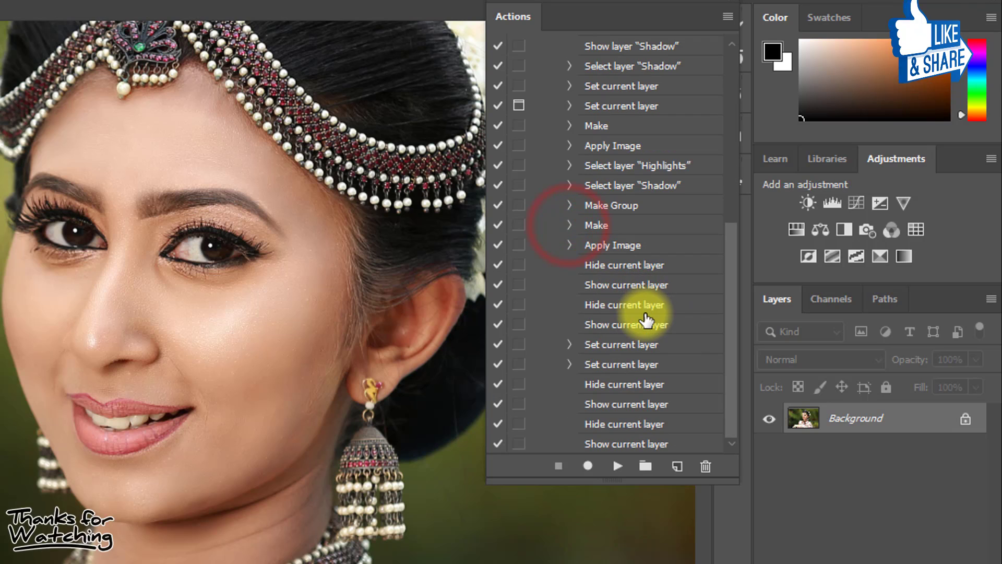
pyautogui.scroll(4, 660, 318)
pyautogui.scroll(2, 662, 320)
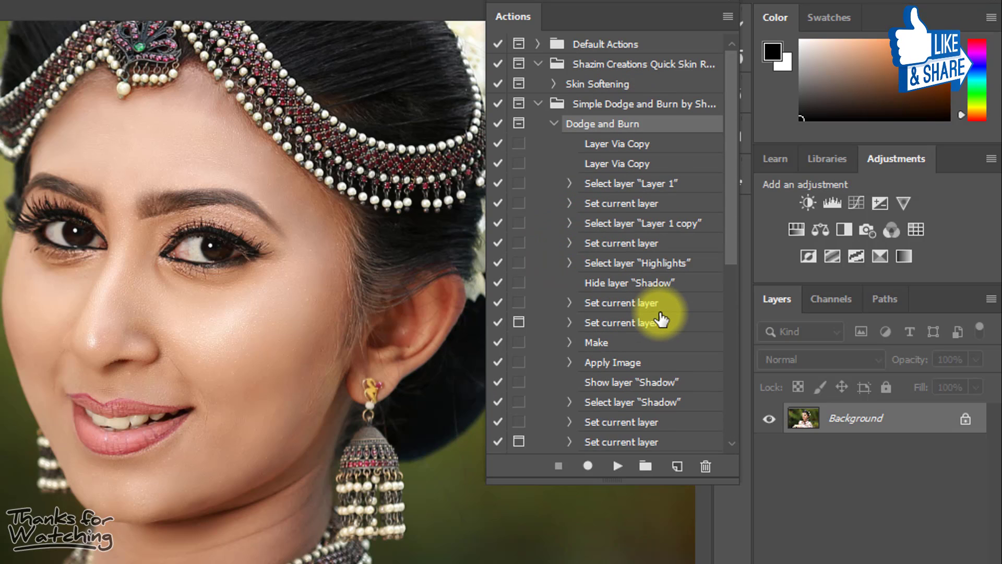
pyautogui.click(554, 125)
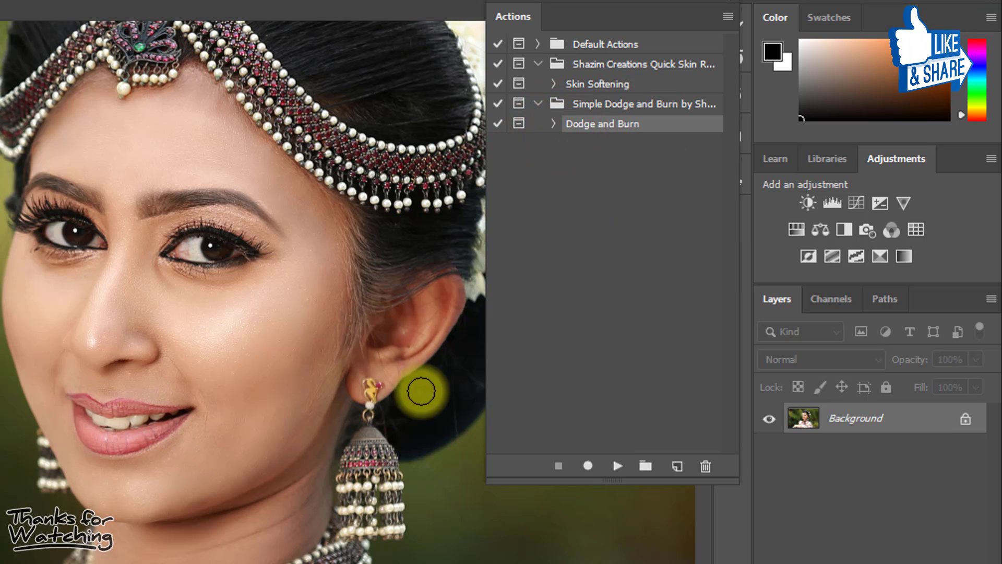
# Replay Dodge and Burn and split the Highlights underlying sliders to 152/215/255, then confirm
pyautogui.click(616, 466)
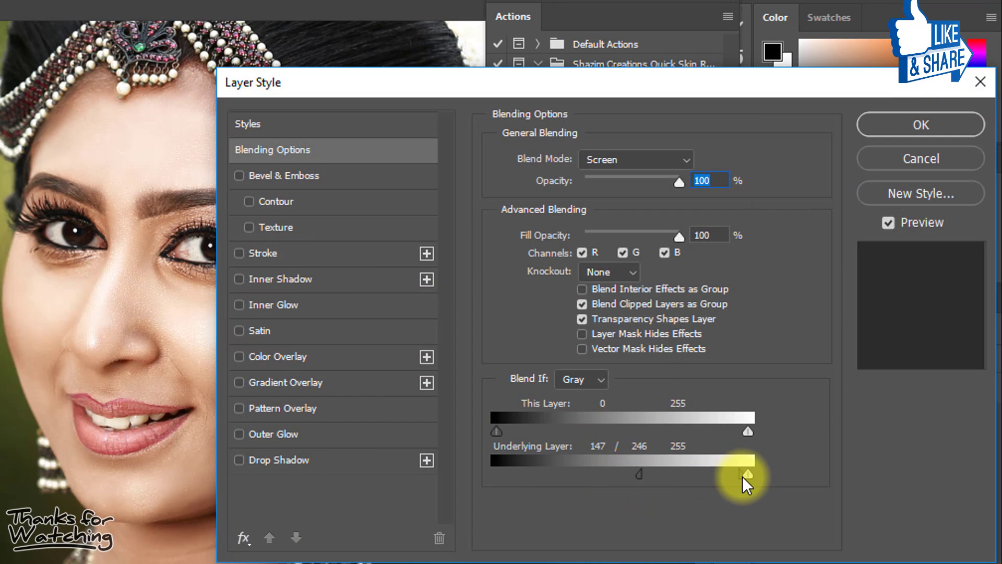
pyautogui.moveTo(739, 472); pyautogui.dragTo(707, 471)
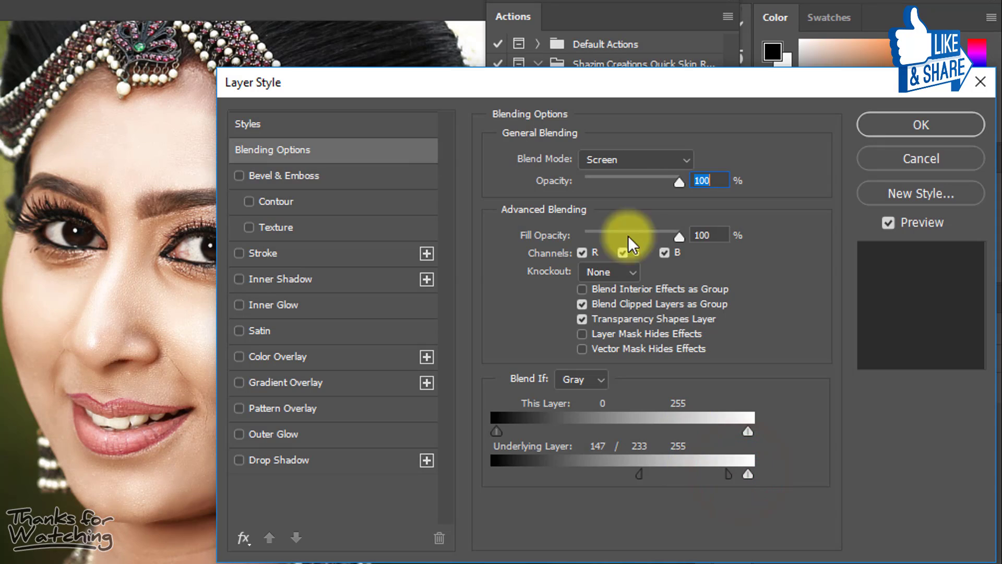
pyautogui.moveTo(527, 77); pyautogui.dragTo(636, 91)
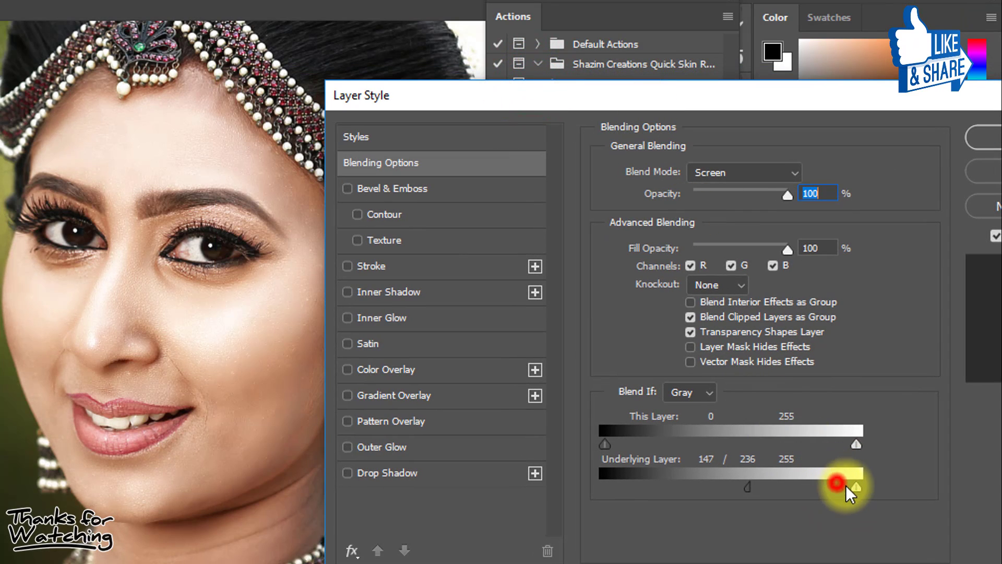
pyautogui.moveTo(808, 499)
pyautogui.mouseDown()
pyautogui.moveTo(835, 500)
pyautogui.moveTo(797, 497)
pyautogui.moveTo(816, 497)
pyautogui.mouseUp()
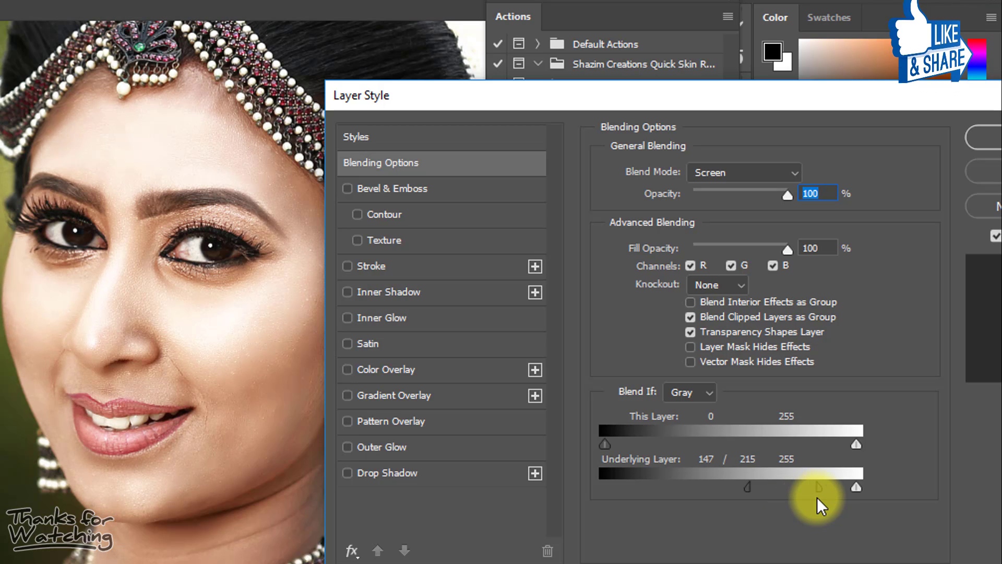
pyautogui.moveTo(746, 487)
pyautogui.mouseDown()
pyautogui.moveTo(762, 487)
pyautogui.moveTo(752, 485)
pyautogui.mouseUp()
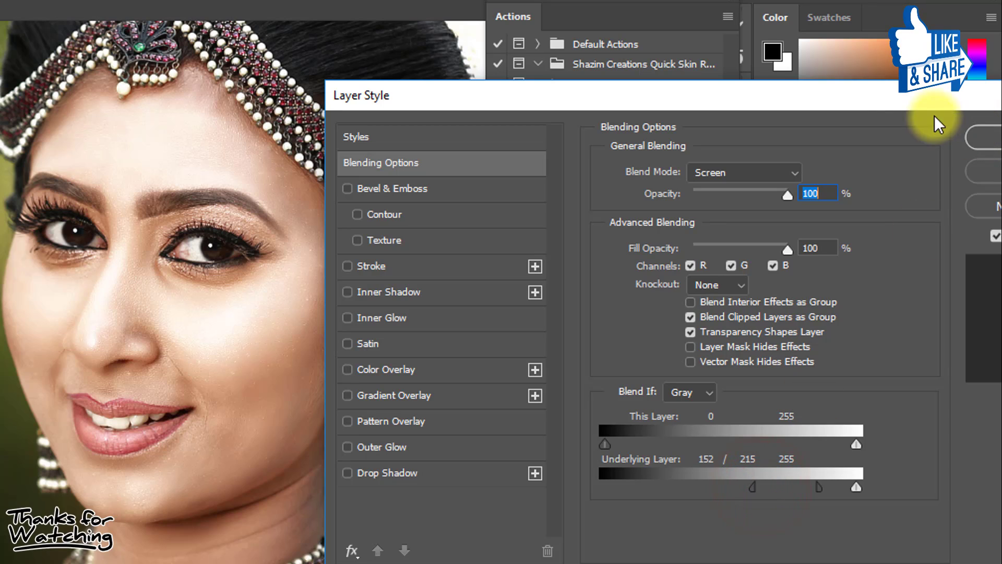
pyautogui.moveTo(914, 93); pyautogui.dragTo(840, 90)
pyautogui.click(928, 131)
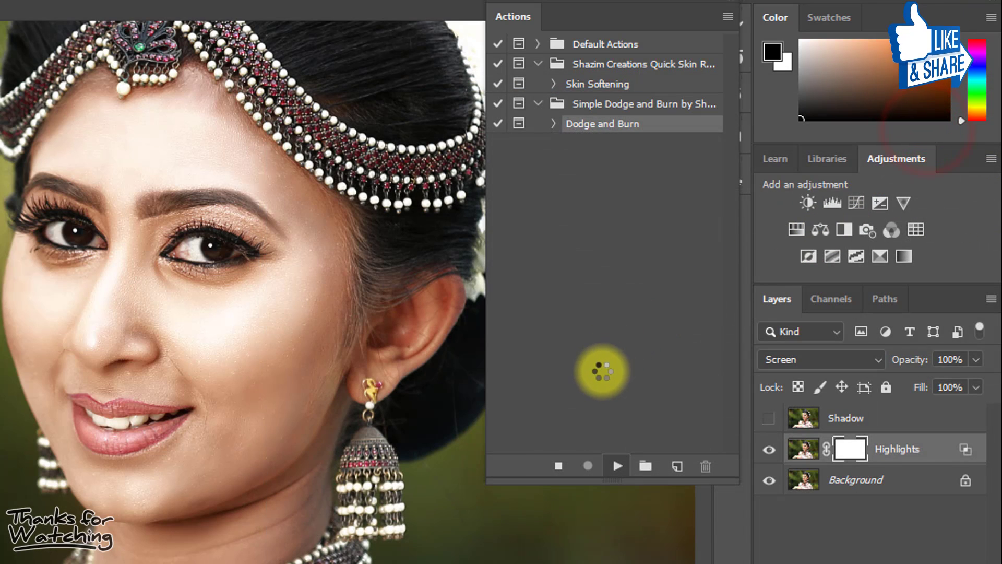